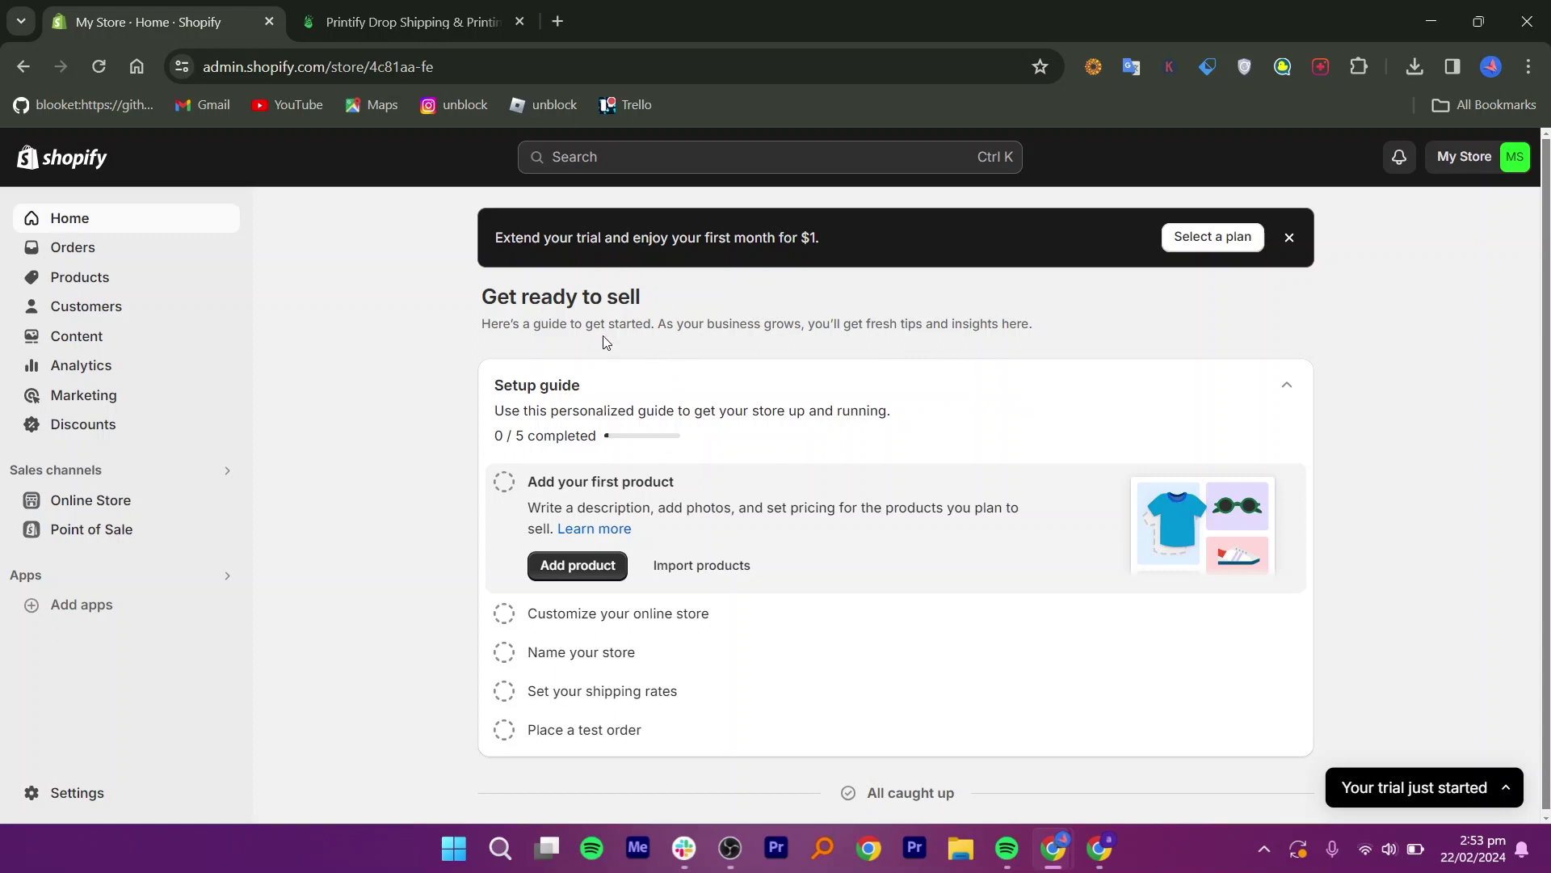
# - Open the app suggestions for the store and go on to the Shopify App Store
pyautogui.click(96, 608)
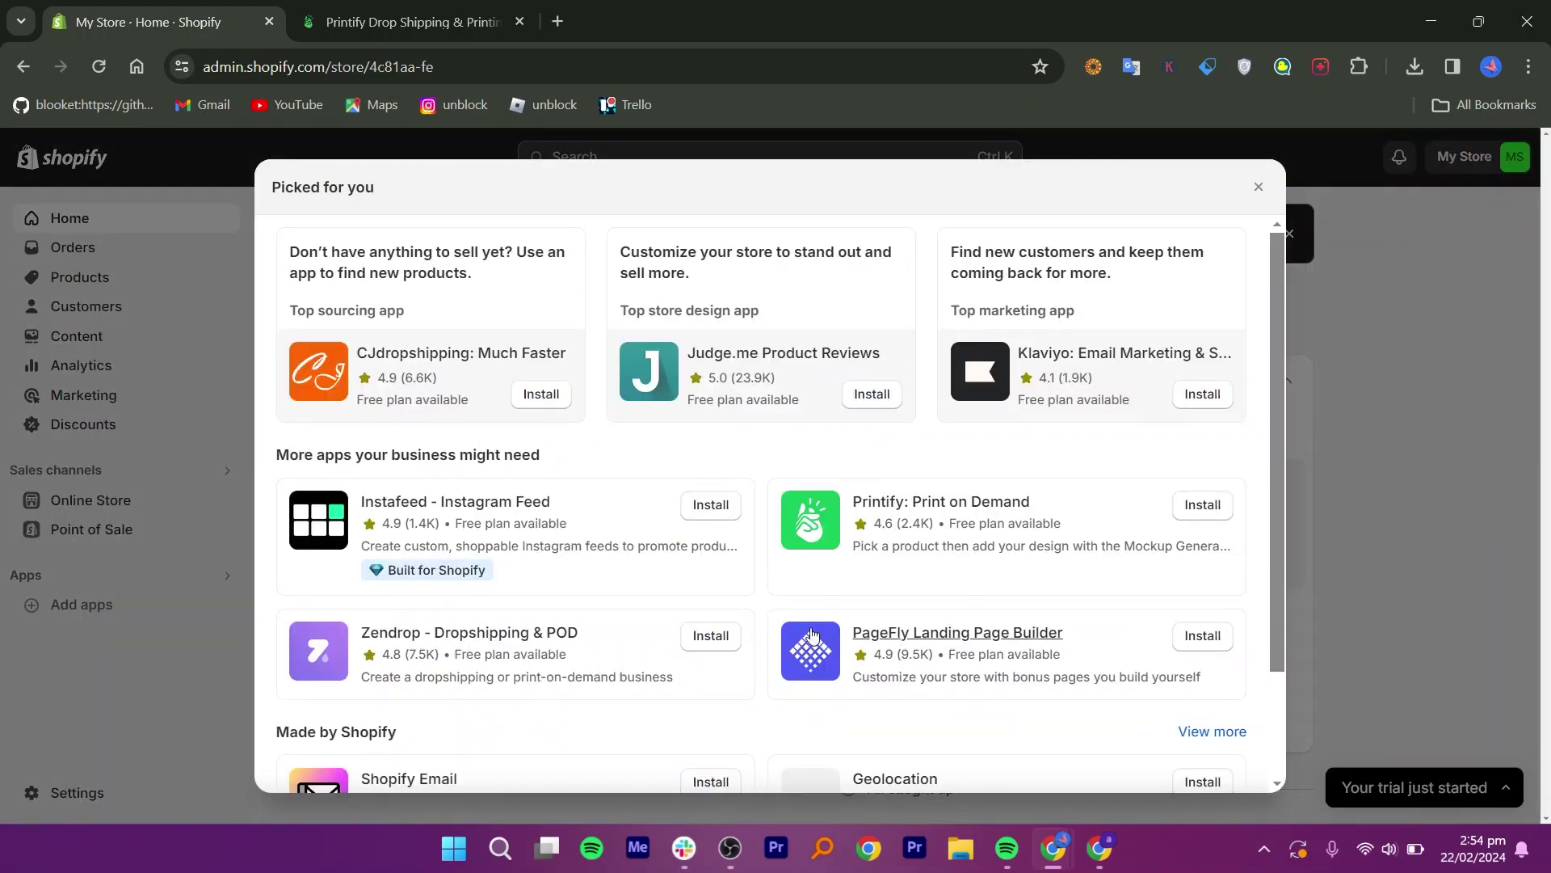
pyautogui.scroll(-2, 830, 749)
pyautogui.click(845, 772)
# - Find the Printify: Print on Demand app in the App Store and install it in the store
pyautogui.click(578, 167)
pyautogui.write('p')
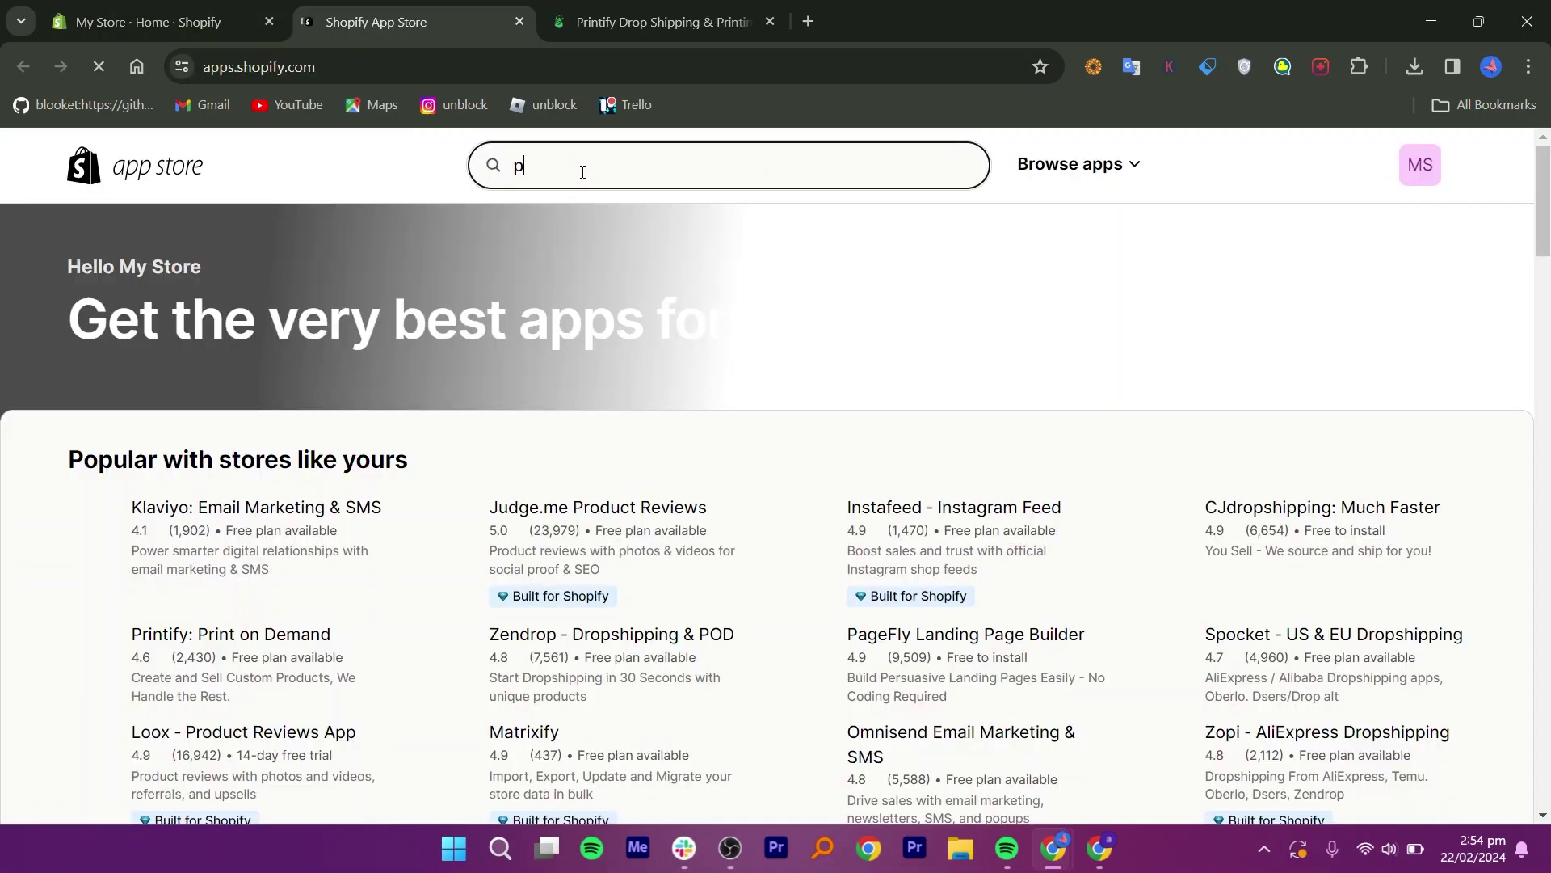
pyautogui.write('rin')
pyautogui.click(240, 644)
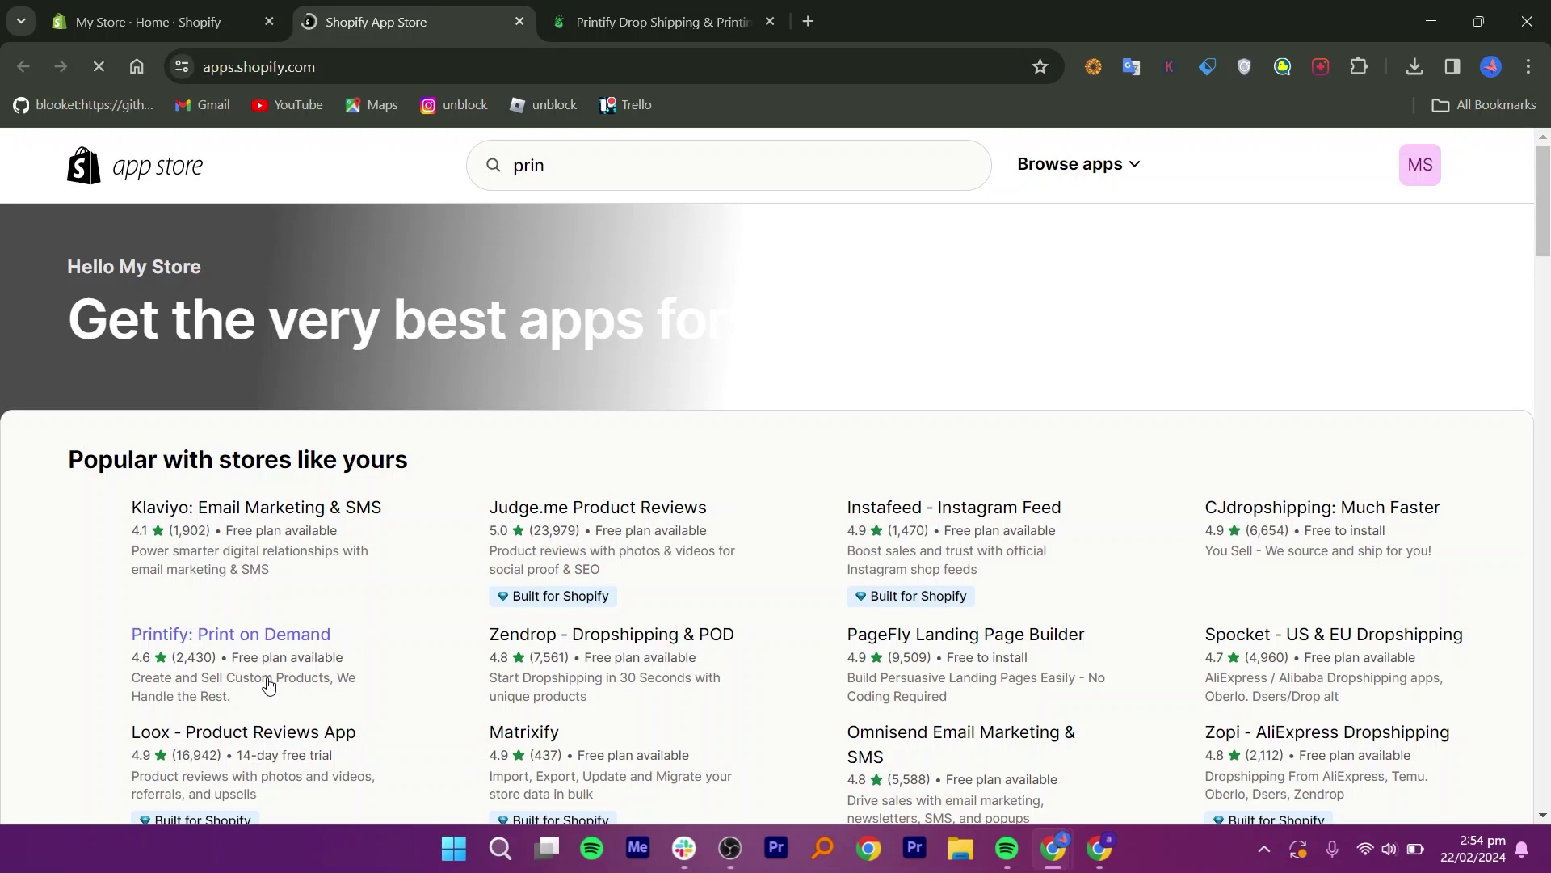
pyautogui.click(302, 649)
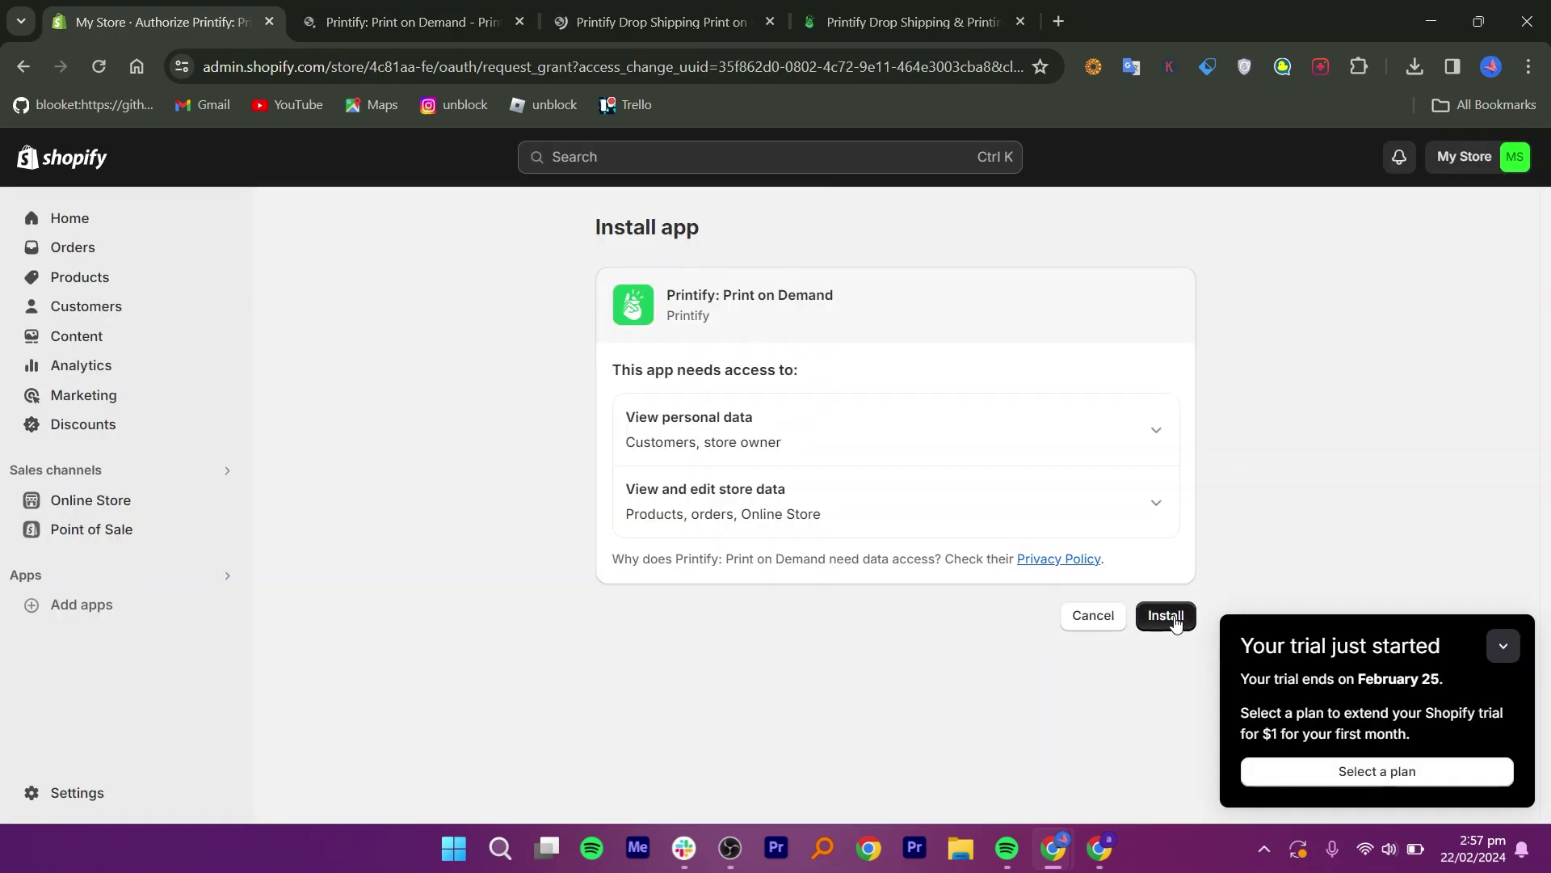
pyautogui.click(1175, 615)
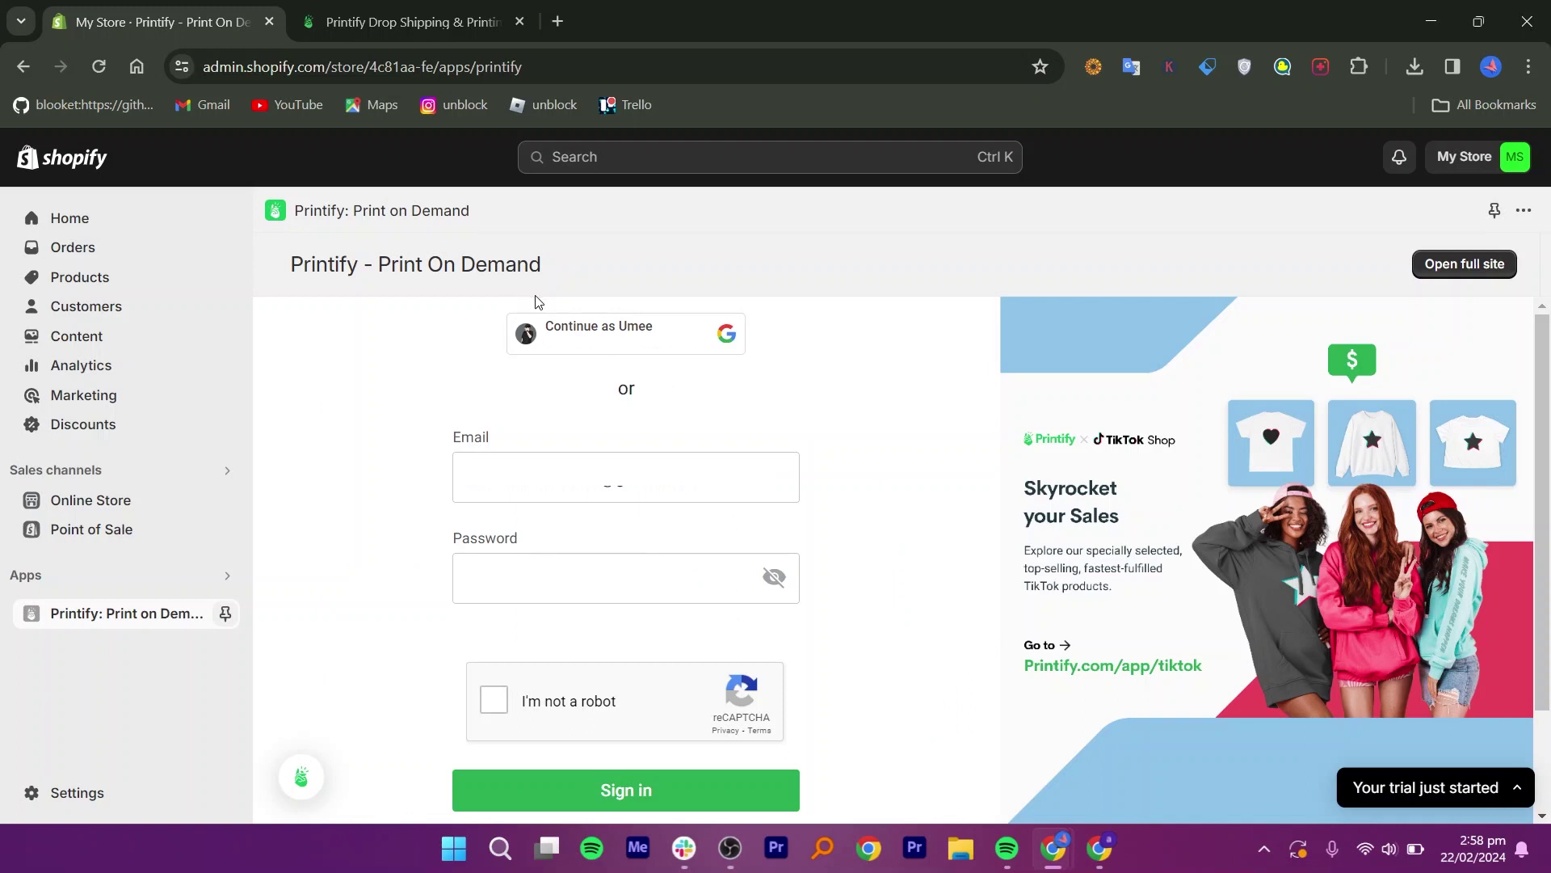
# - Sign in to the installed Printify app with the existing Google account
pyautogui.click(537, 327)
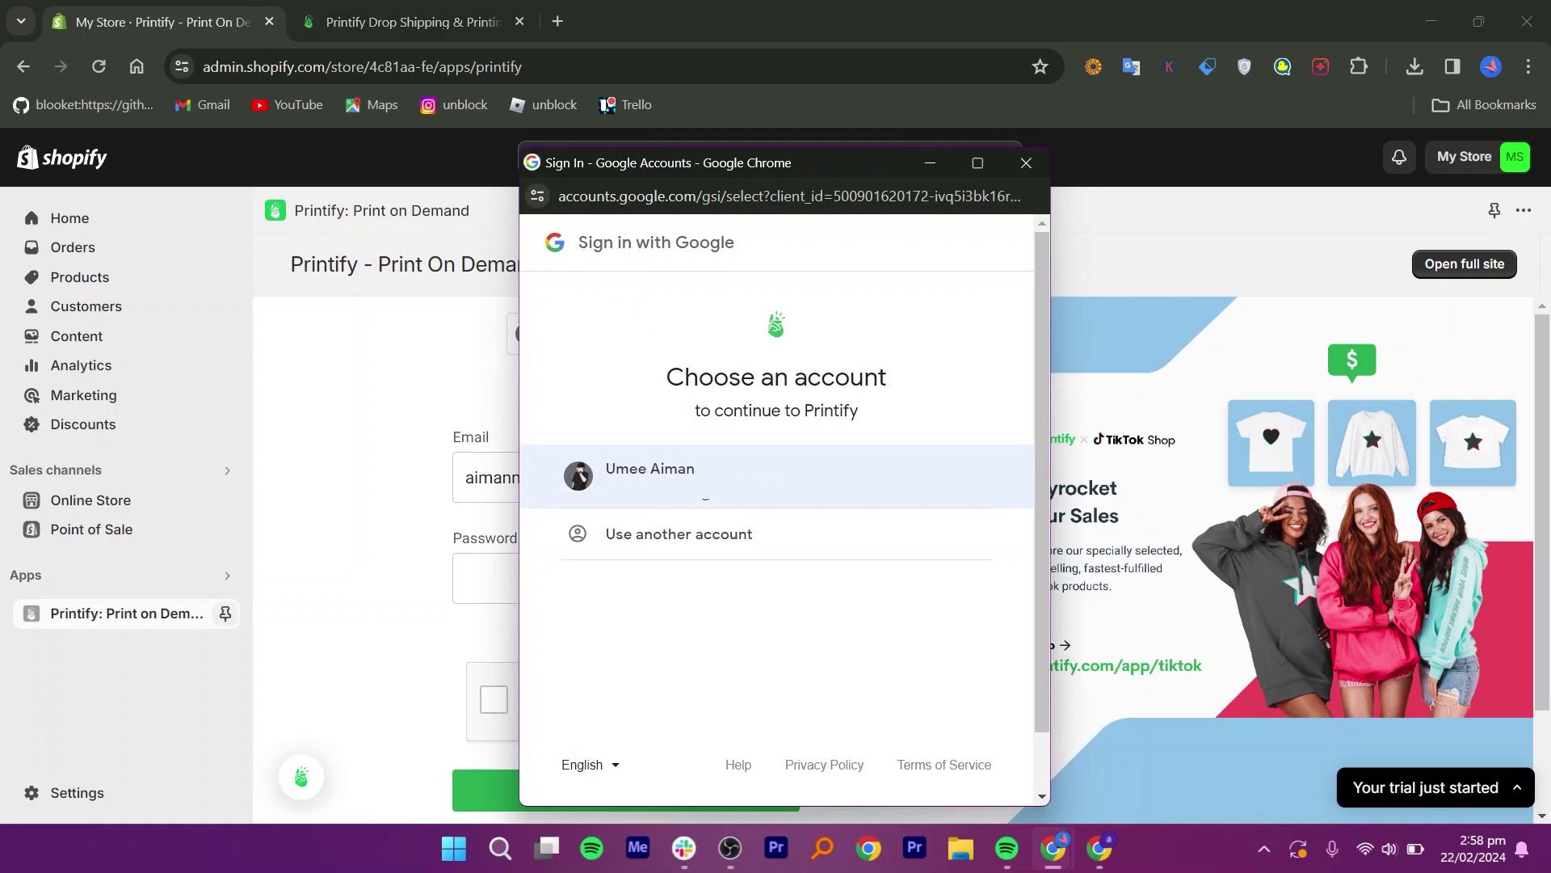
pyautogui.click(719, 492)
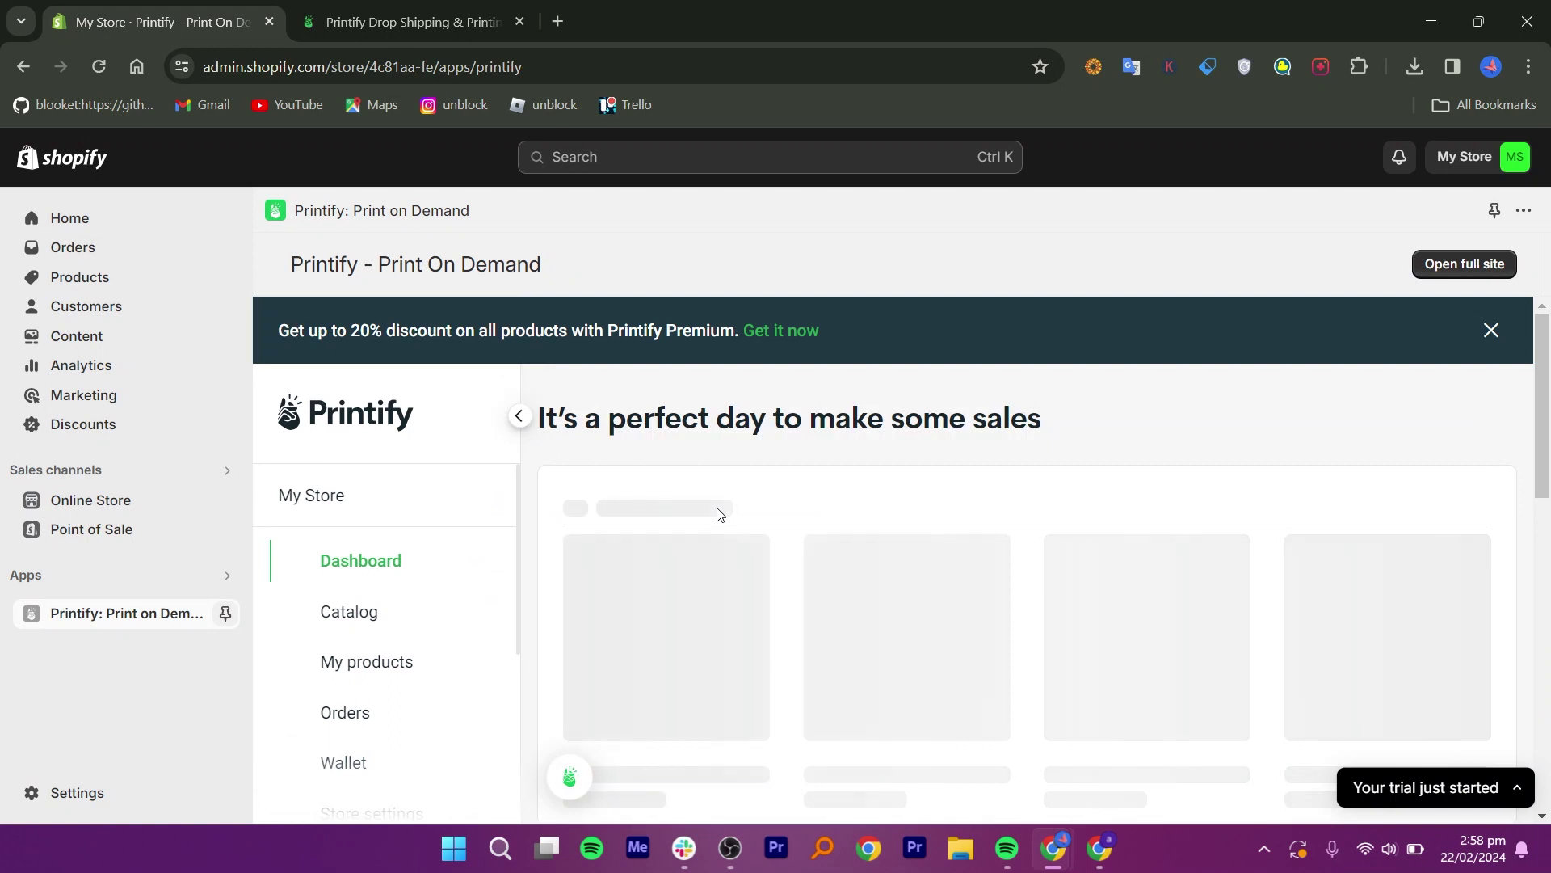
# - Switch to the Printify website, start for free and submit the sign-up form with the account details
pyautogui.hotkey('ctrl', 'Tab')
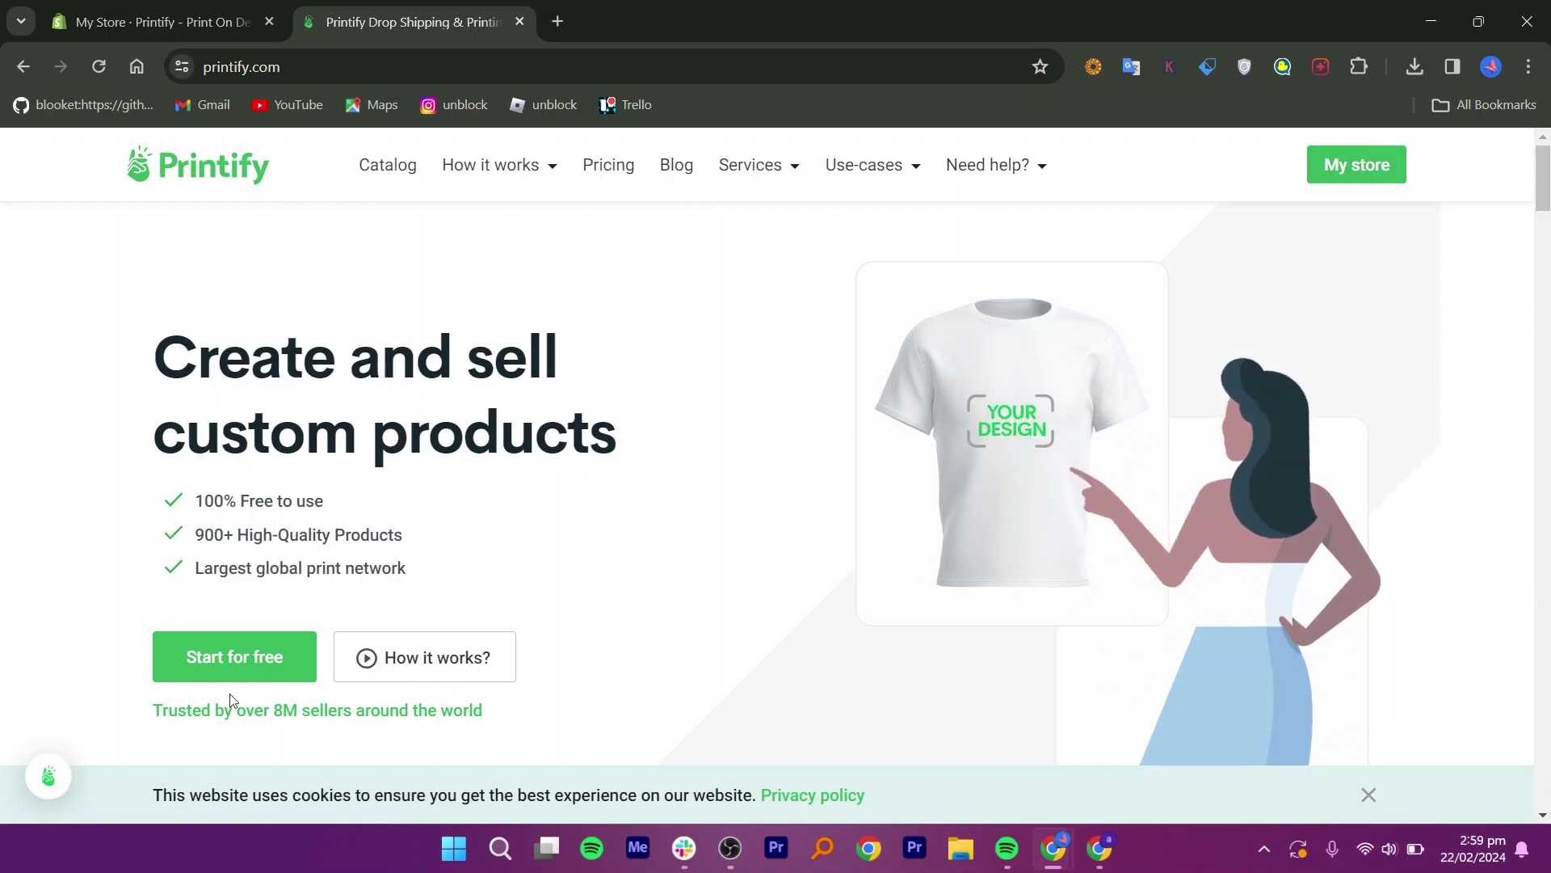
pyautogui.click(249, 668)
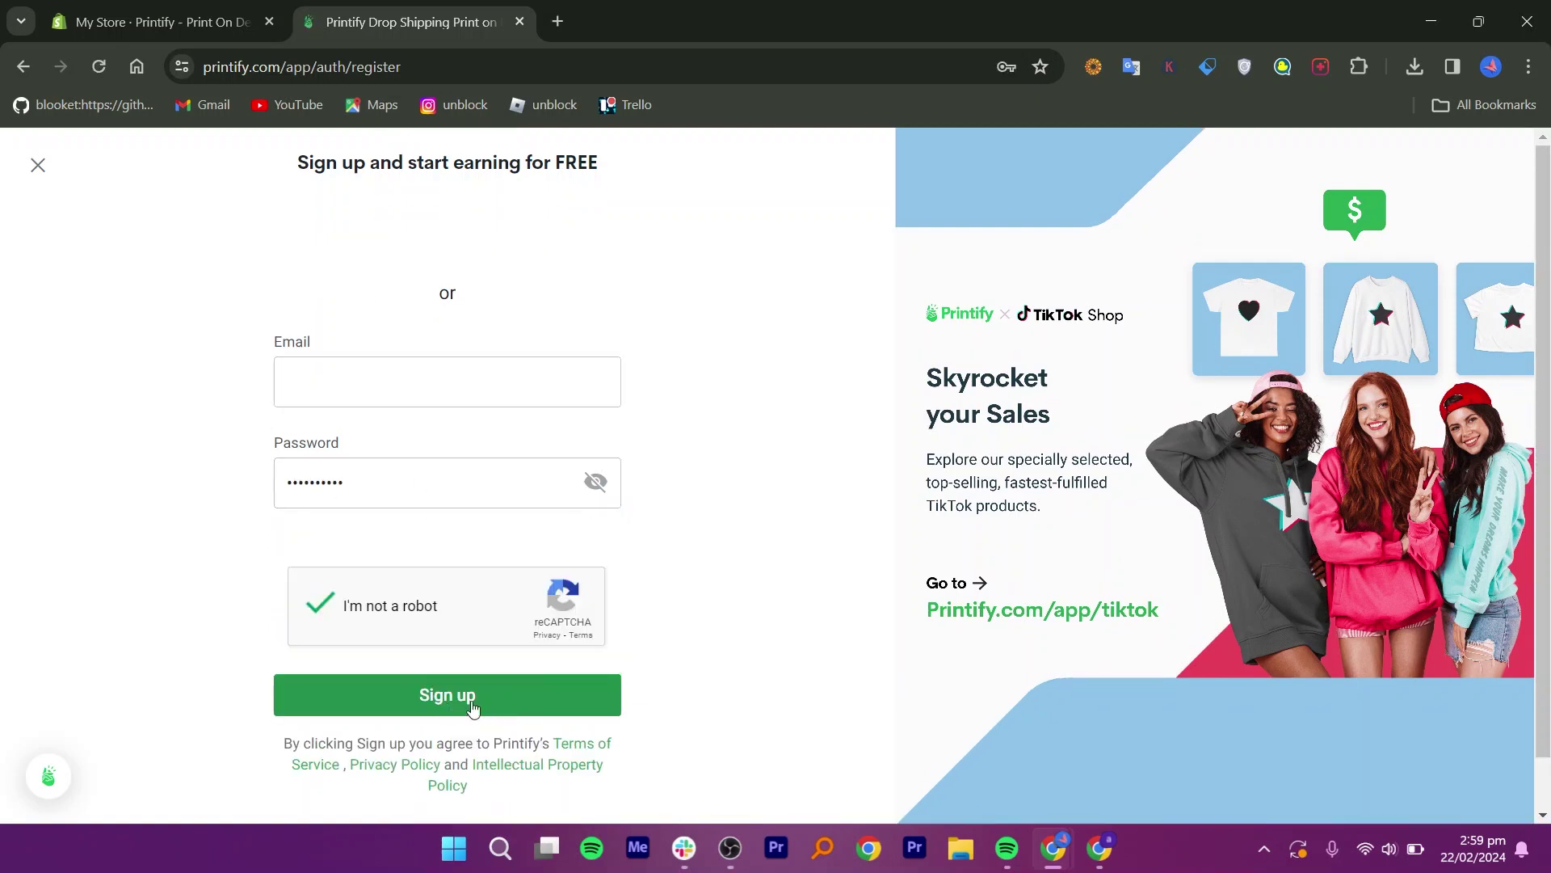
pyautogui.click(472, 702)
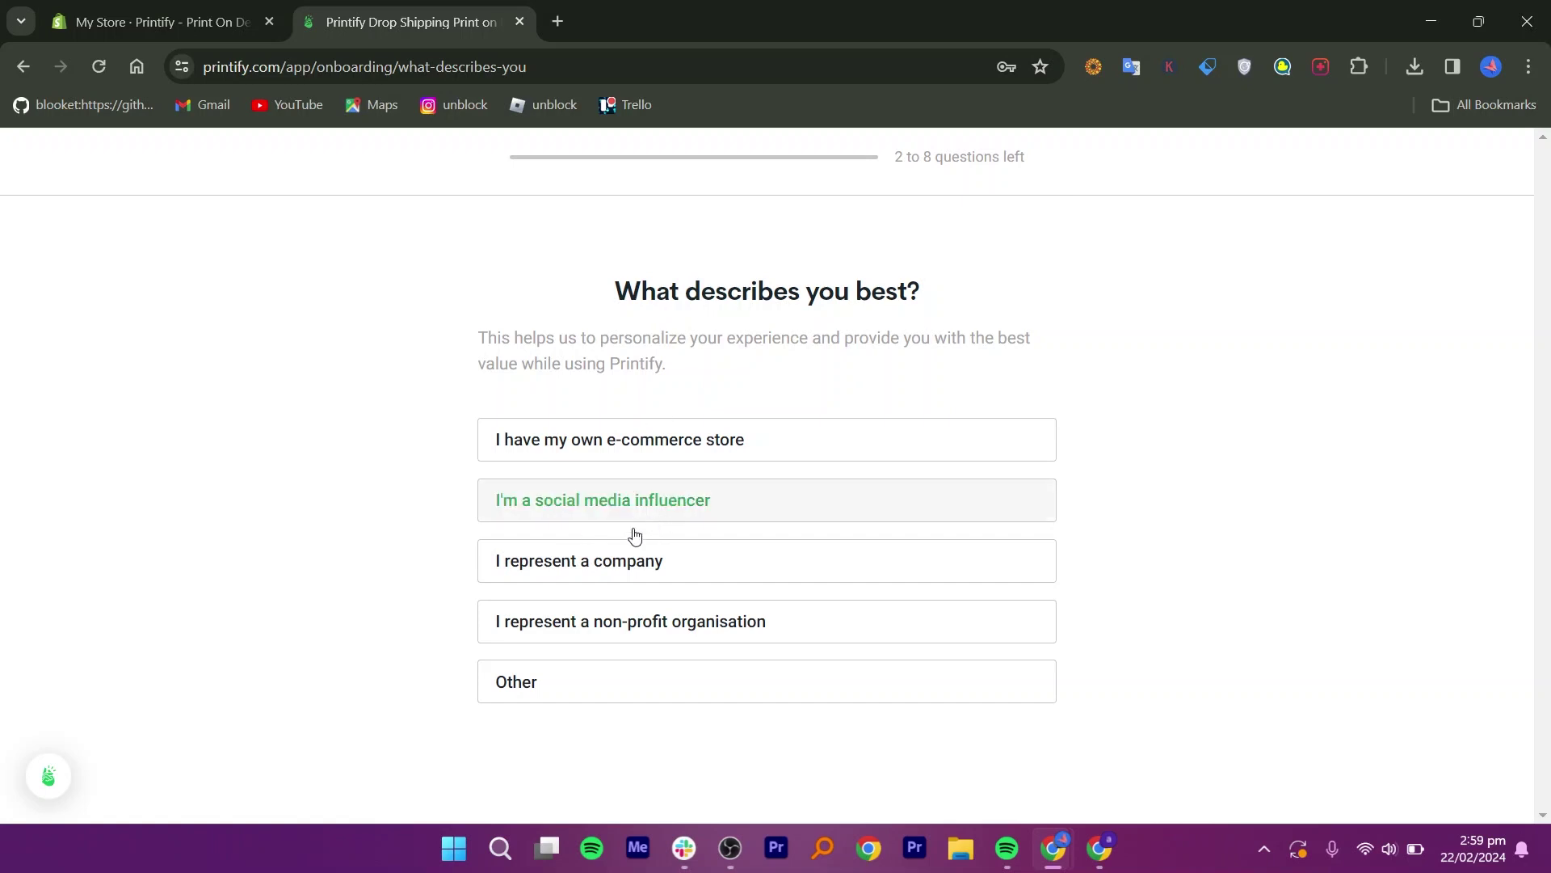
# - Answer the onboarding questions: non-profit organisation, start my first online business, designing products, and Youtube
pyautogui.click(625, 626)
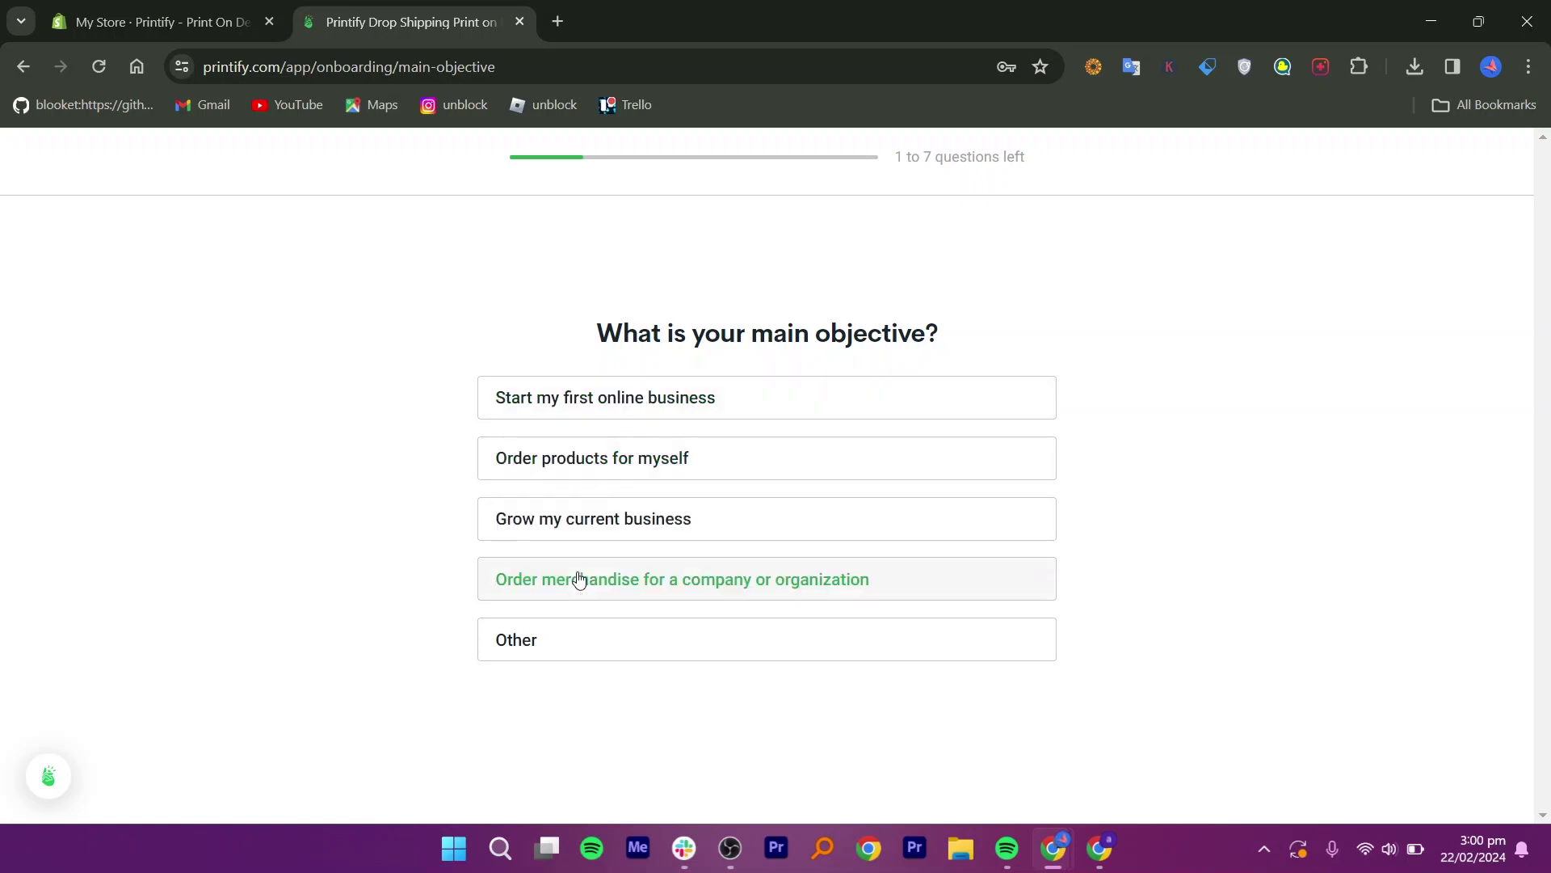
pyautogui.click(688, 406)
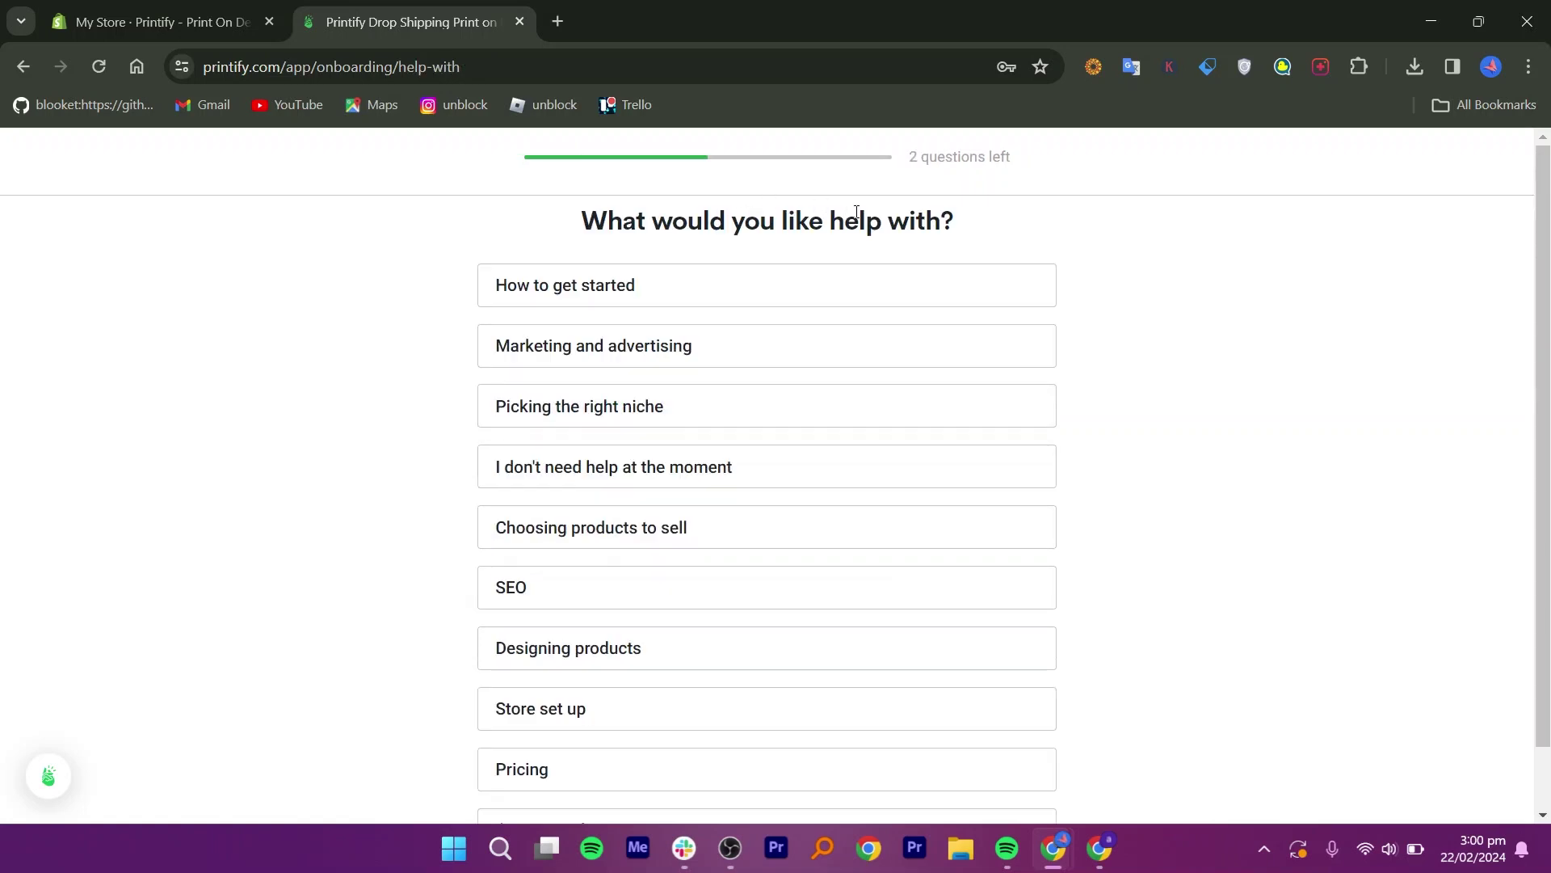
pyautogui.click(594, 654)
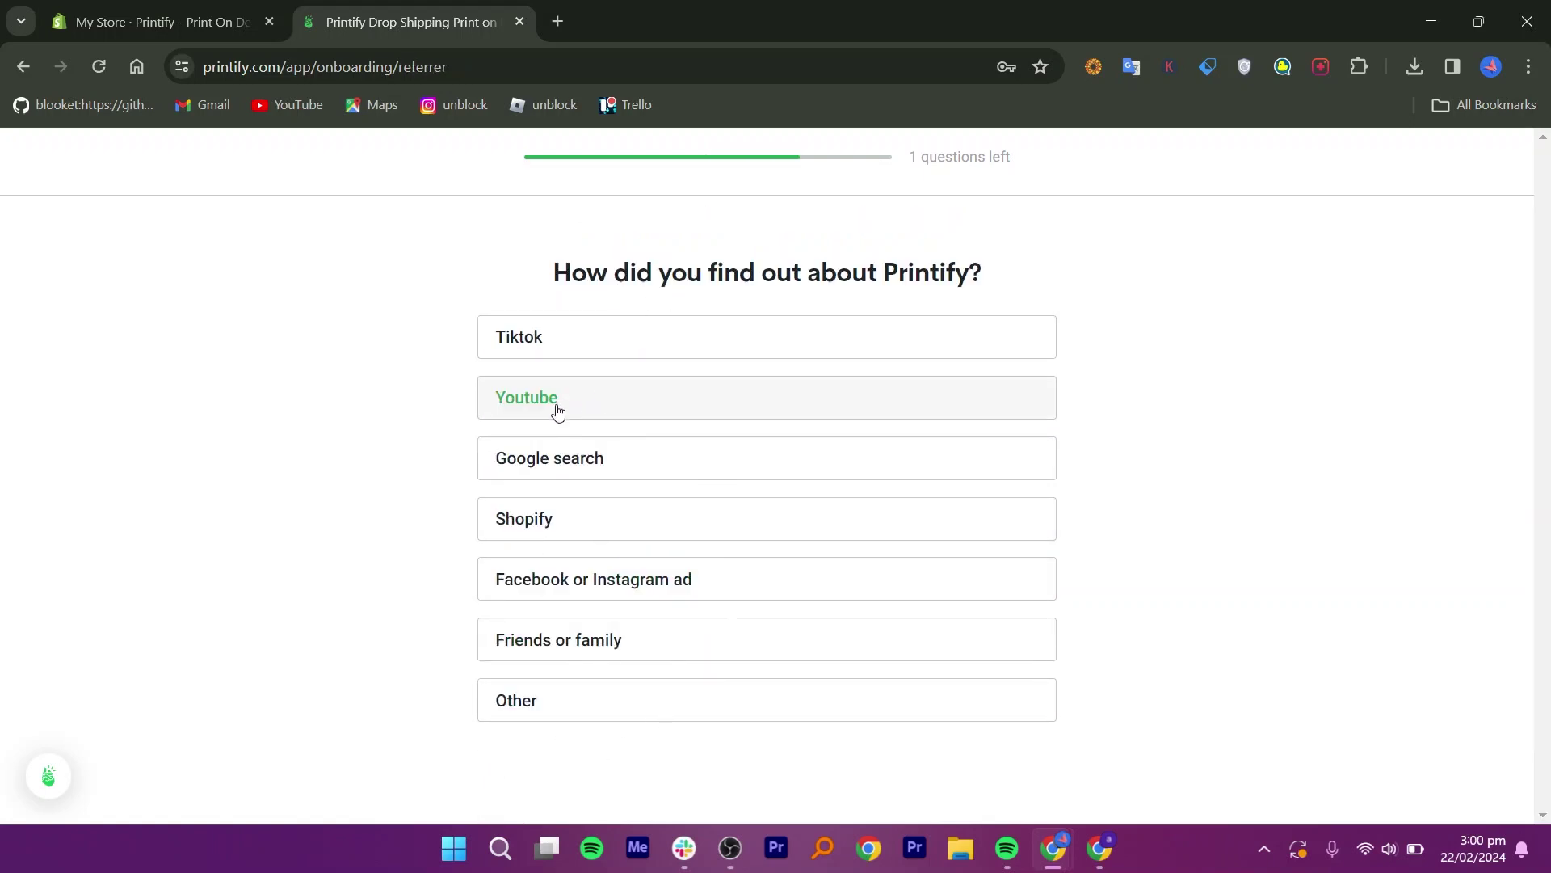
pyautogui.click(558, 412)
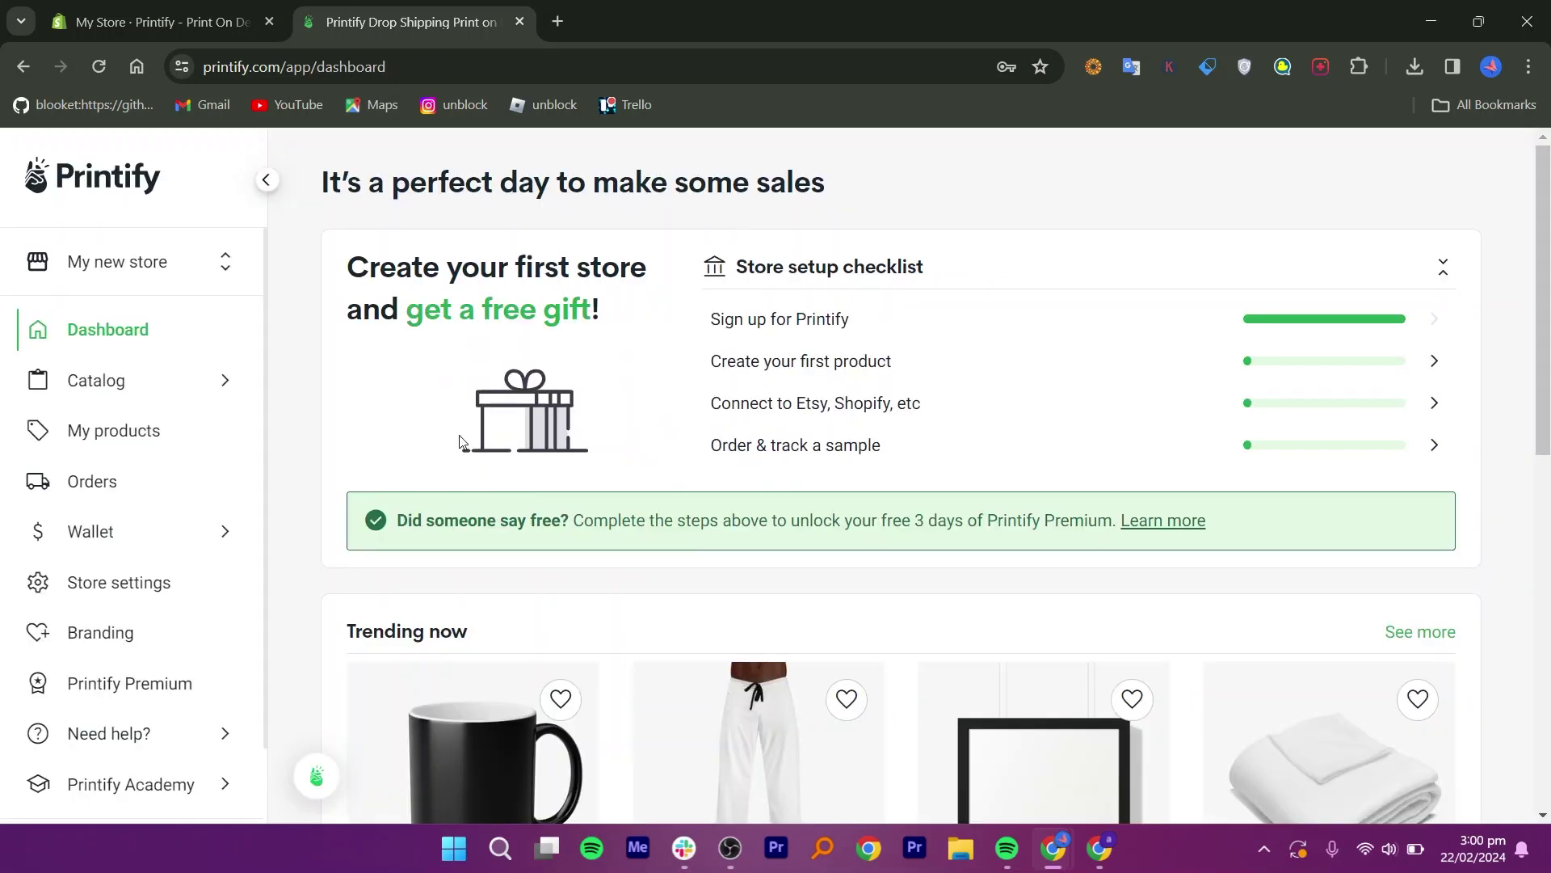
pyautogui.moveTo(1547, 301); pyautogui.dragTo(1550, 137)
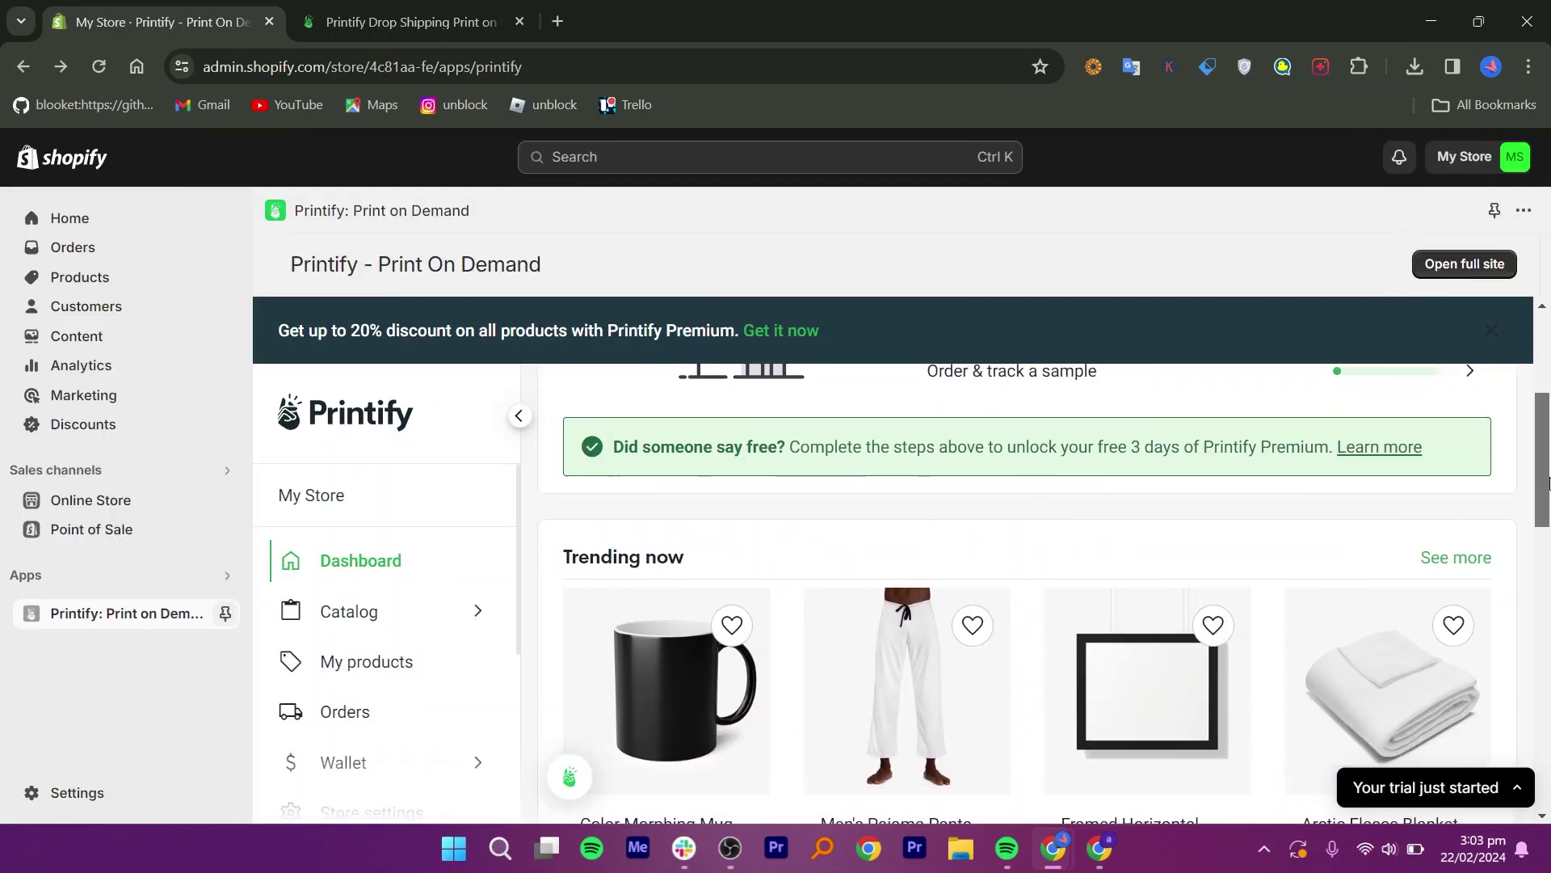
pyautogui.scroll(-2, 1547, 529)
pyautogui.moveTo(1548, 529); pyautogui.dragTo(1548, 267)
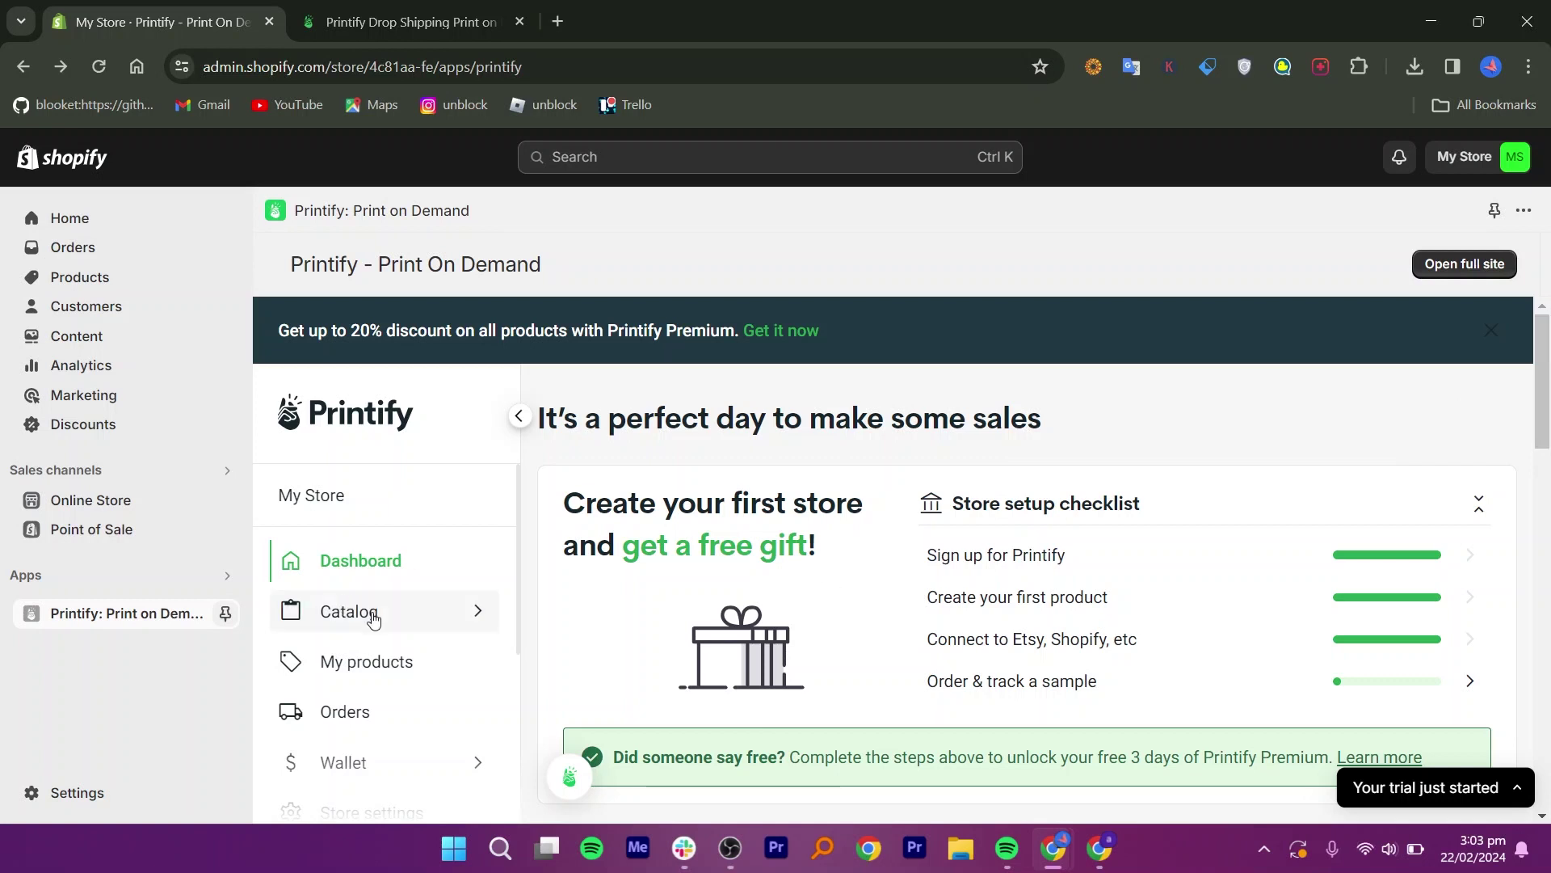
# - Open the Unisex Heavy Cotton Tee from the men's T-shirts in the Printify catalog
pyautogui.moveTo(373, 619)
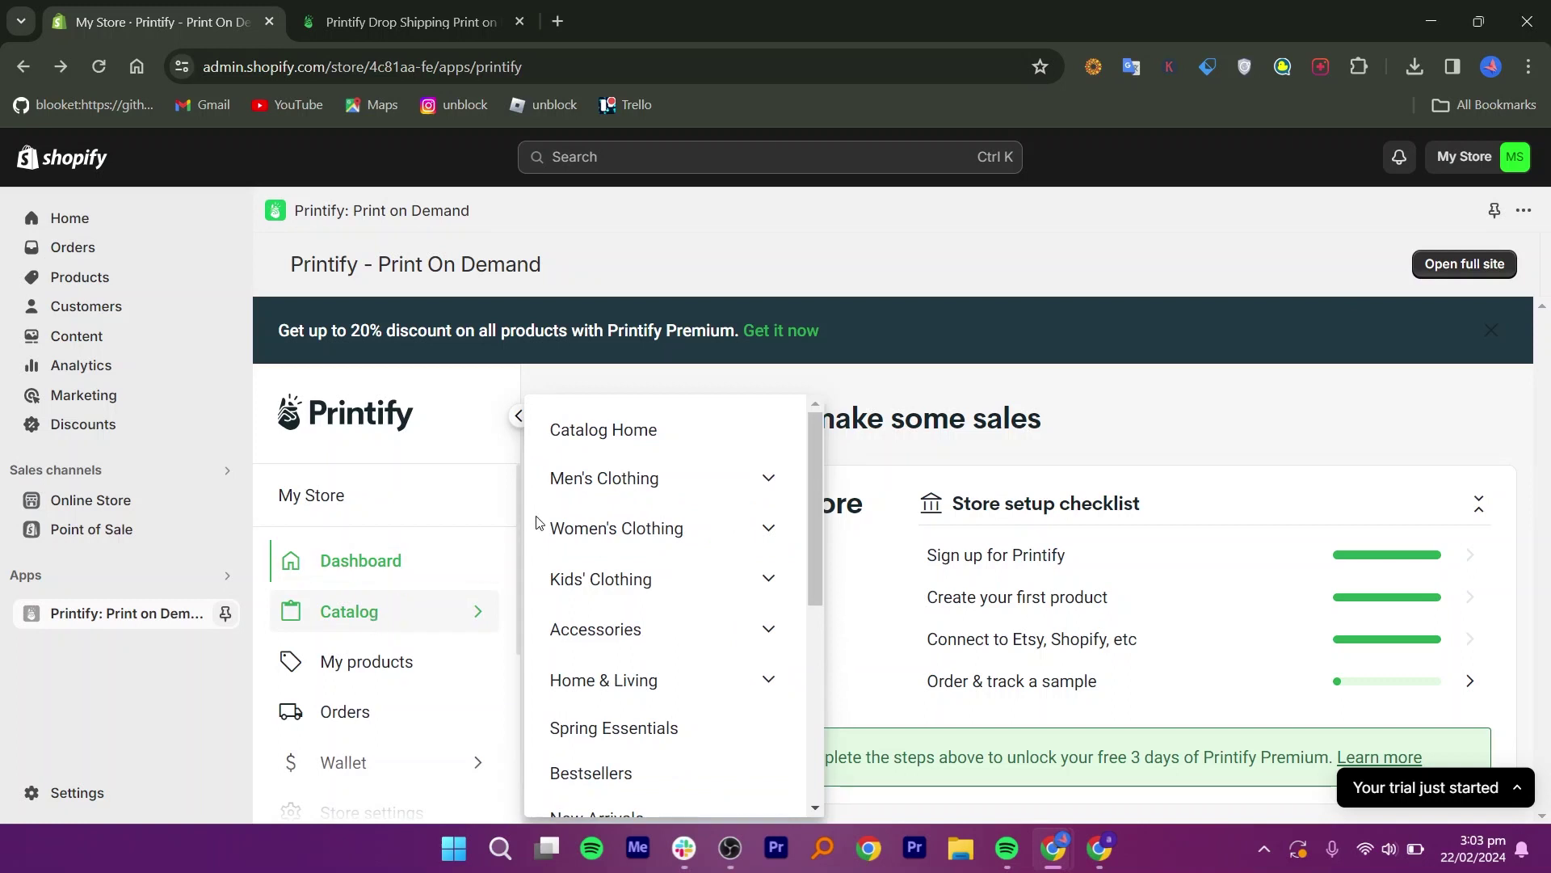
pyautogui.click(571, 495)
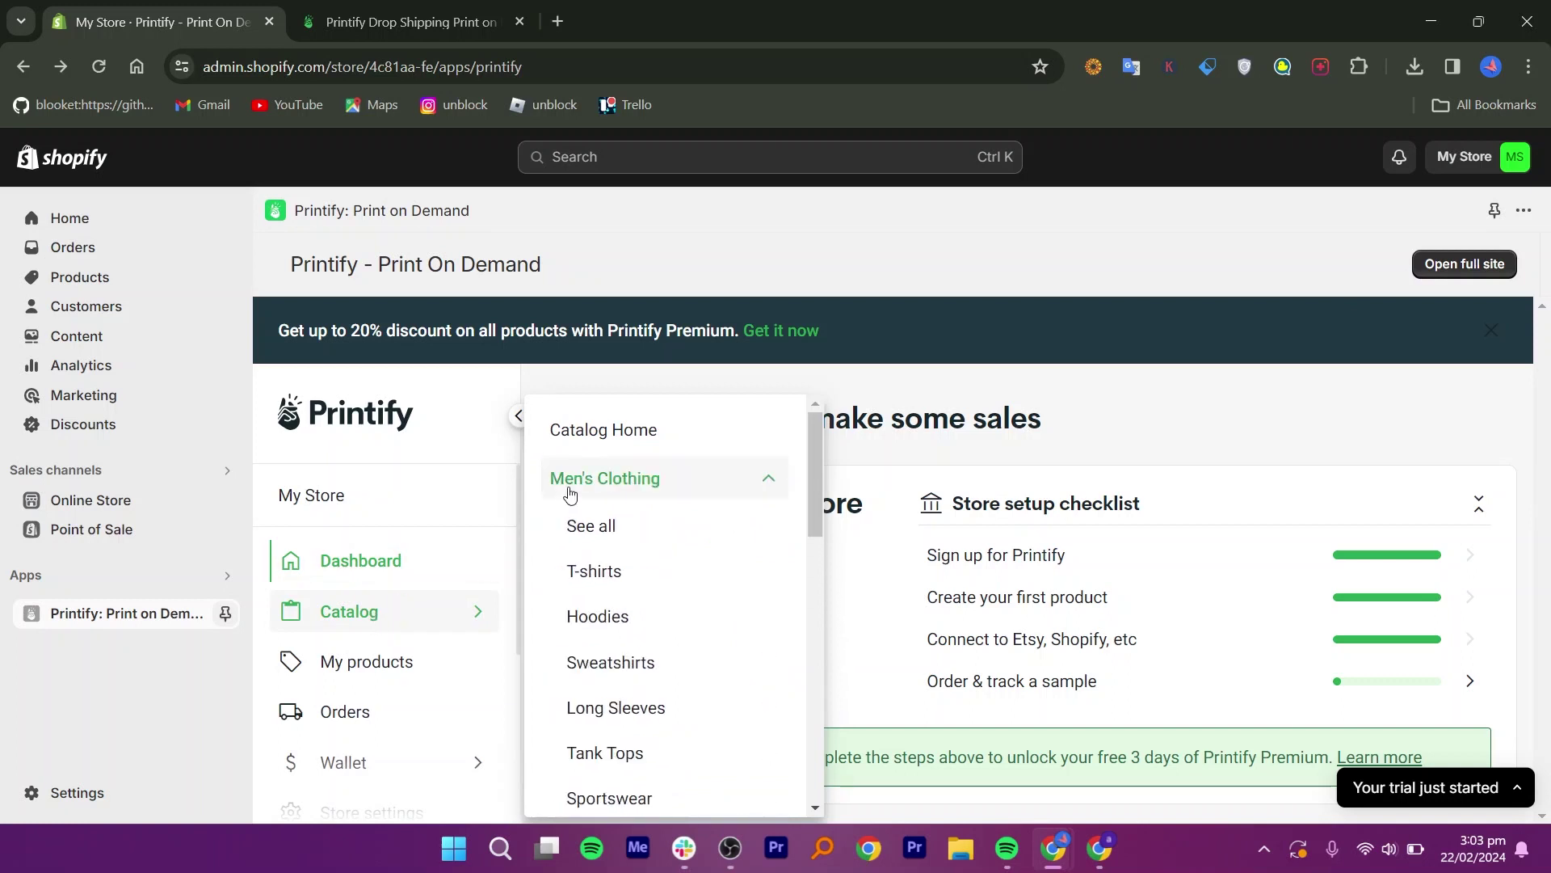
pyautogui.click(595, 572)
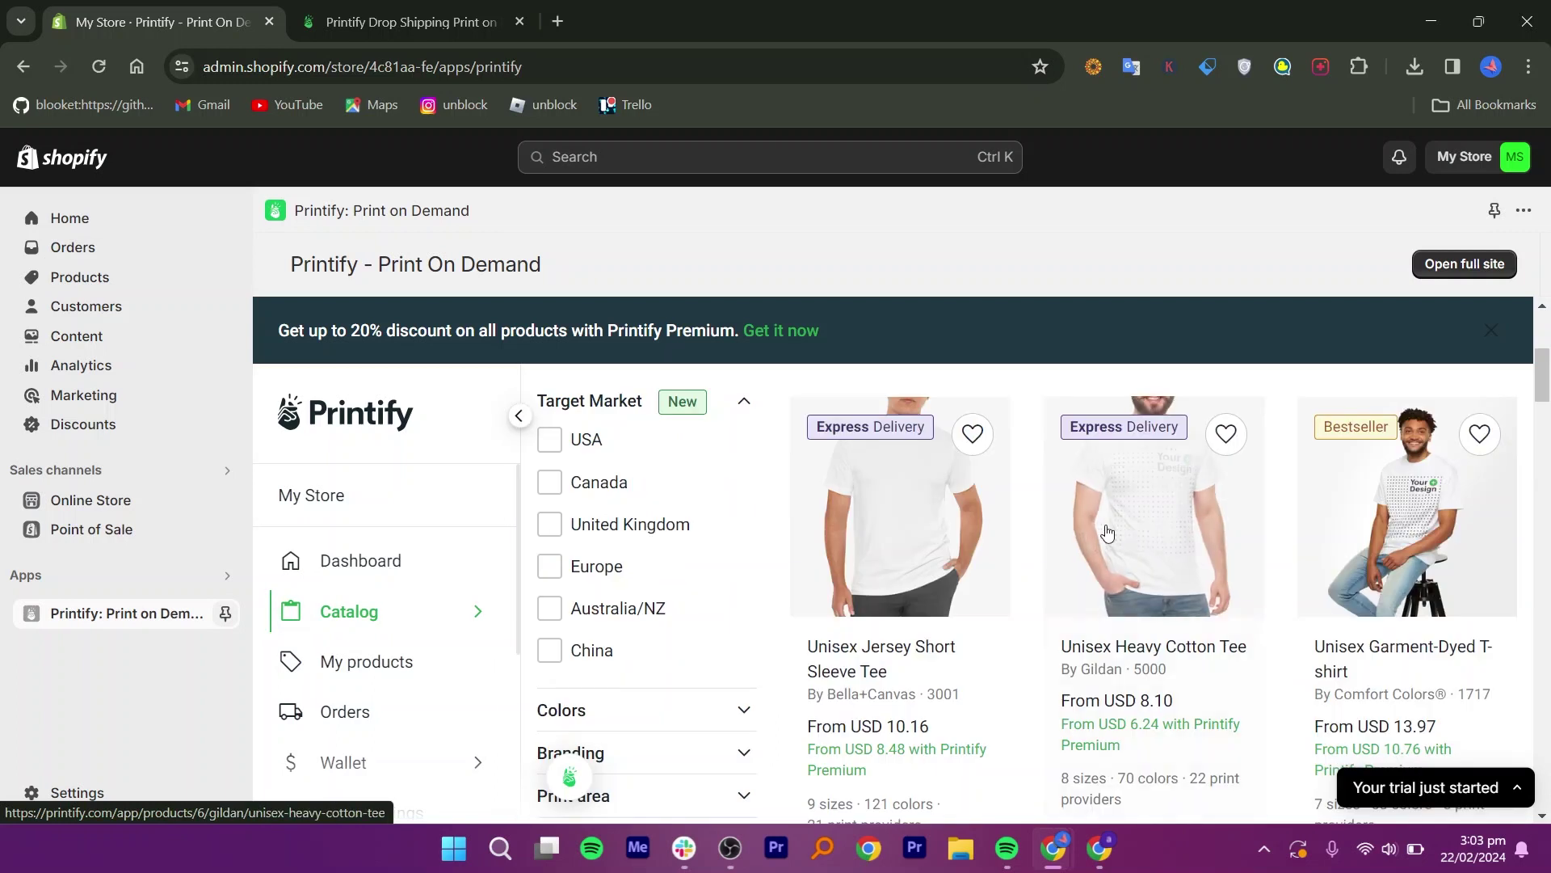
pyautogui.click(1153, 535)
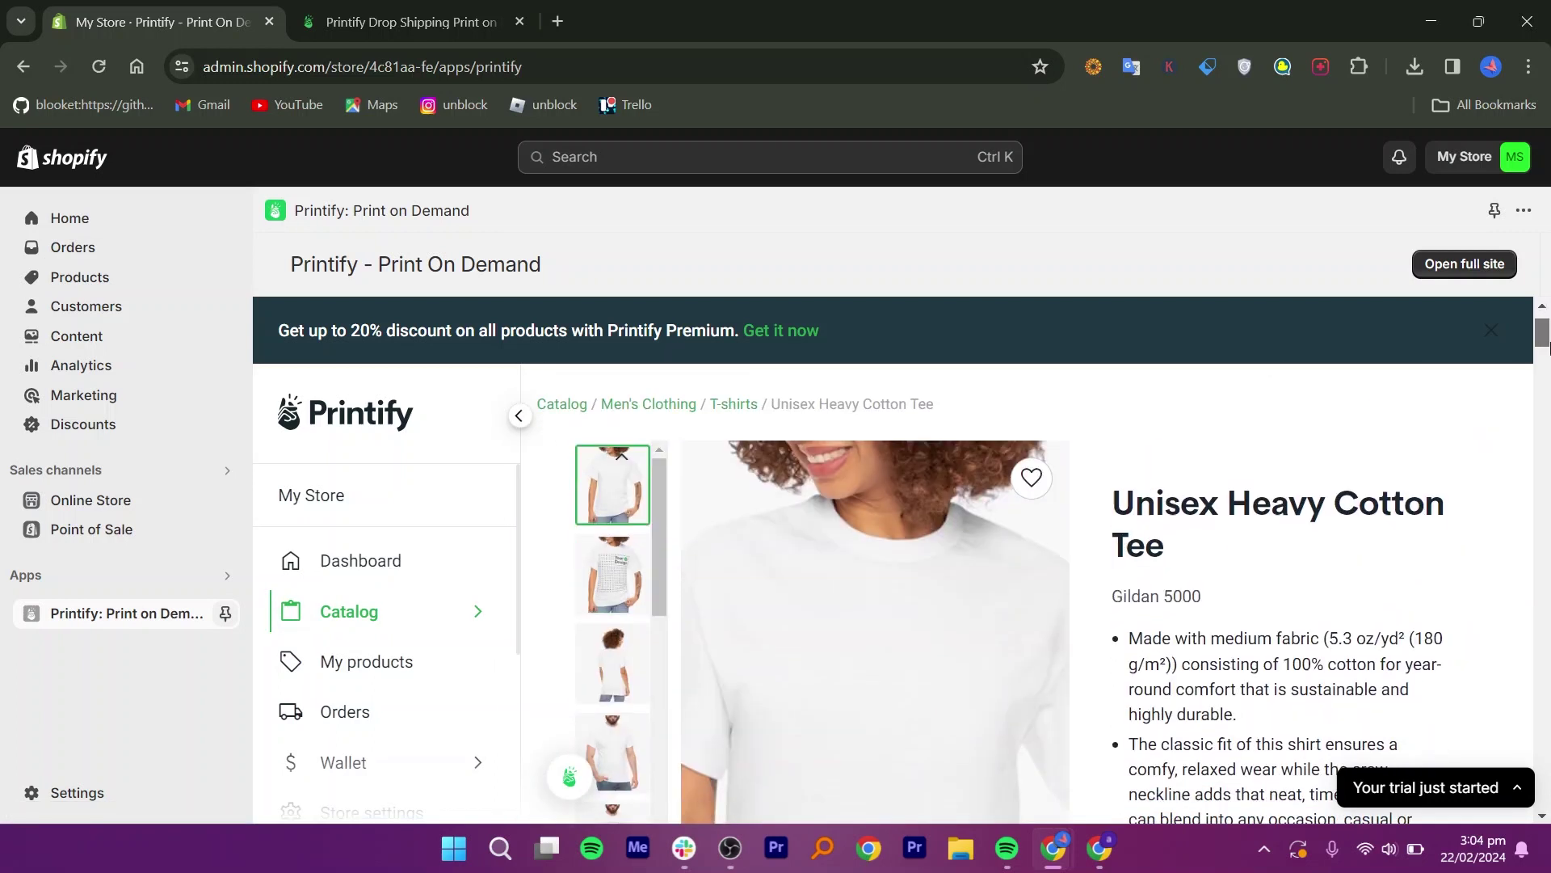
# - Start designing the tee with The Print Bar as print provider, and skip the Product Creator tour and help tip
pyautogui.scroll(-3, 1543, 363)
pyautogui.scroll(-10, 1543, 364)
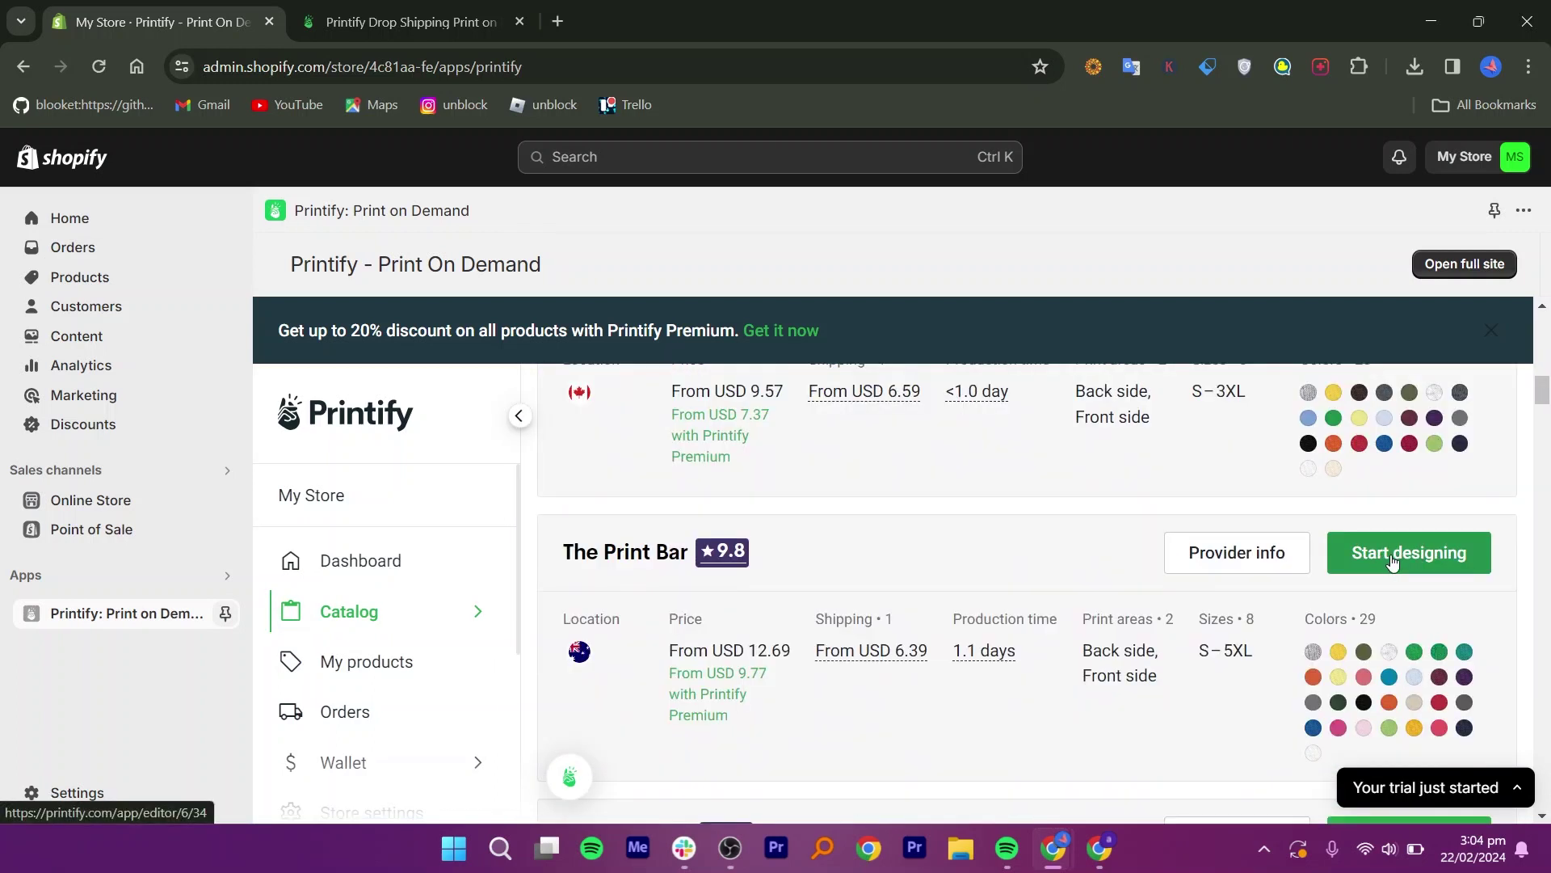
pyautogui.click(1399, 556)
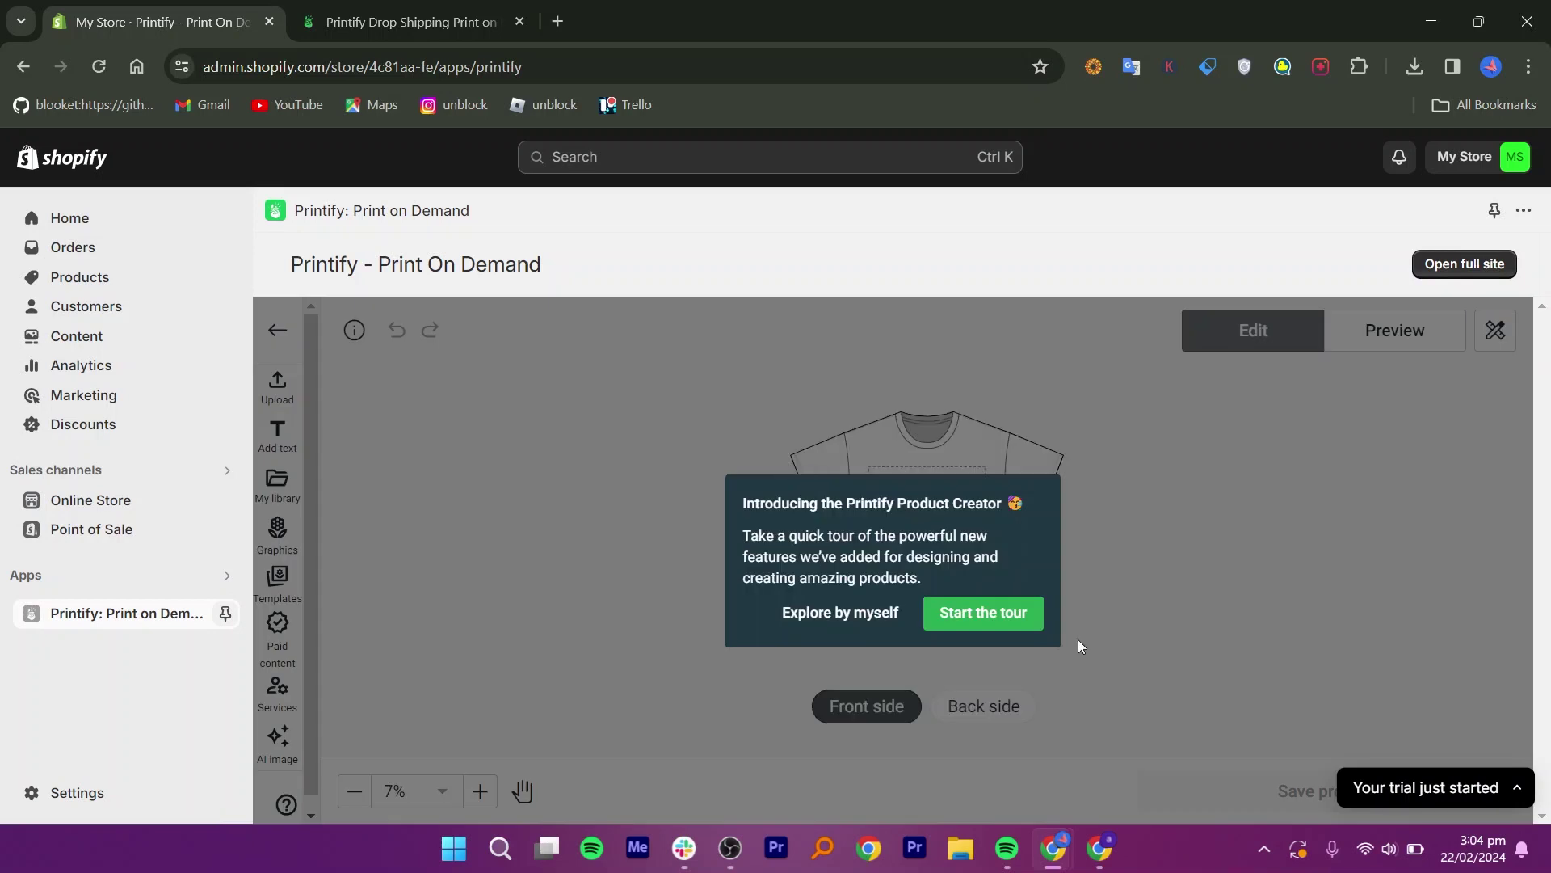
pyautogui.click(829, 614)
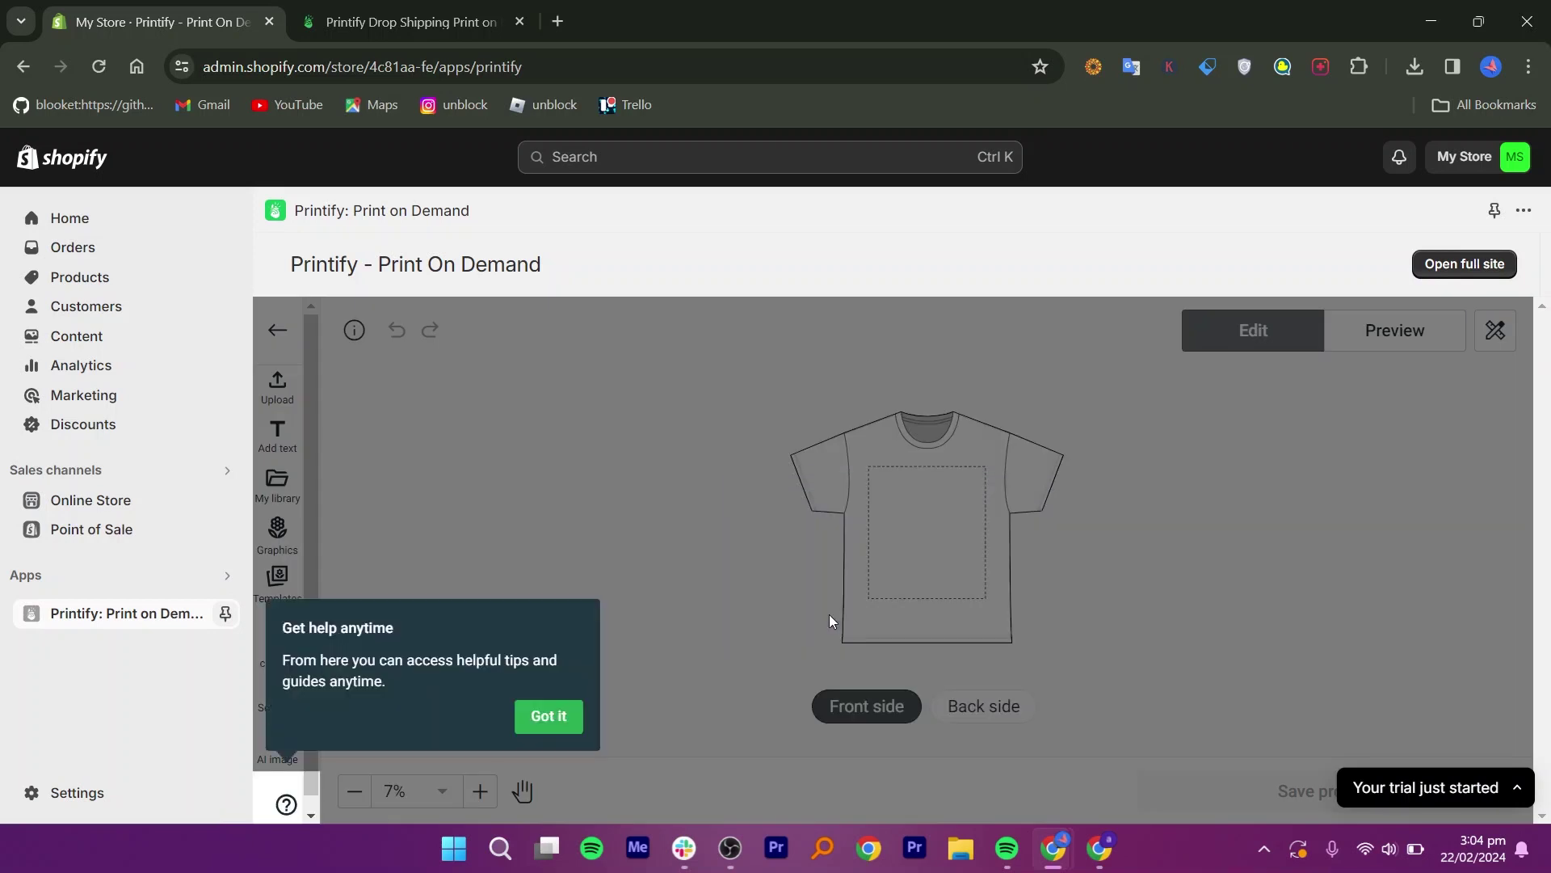
pyautogui.click(829, 614)
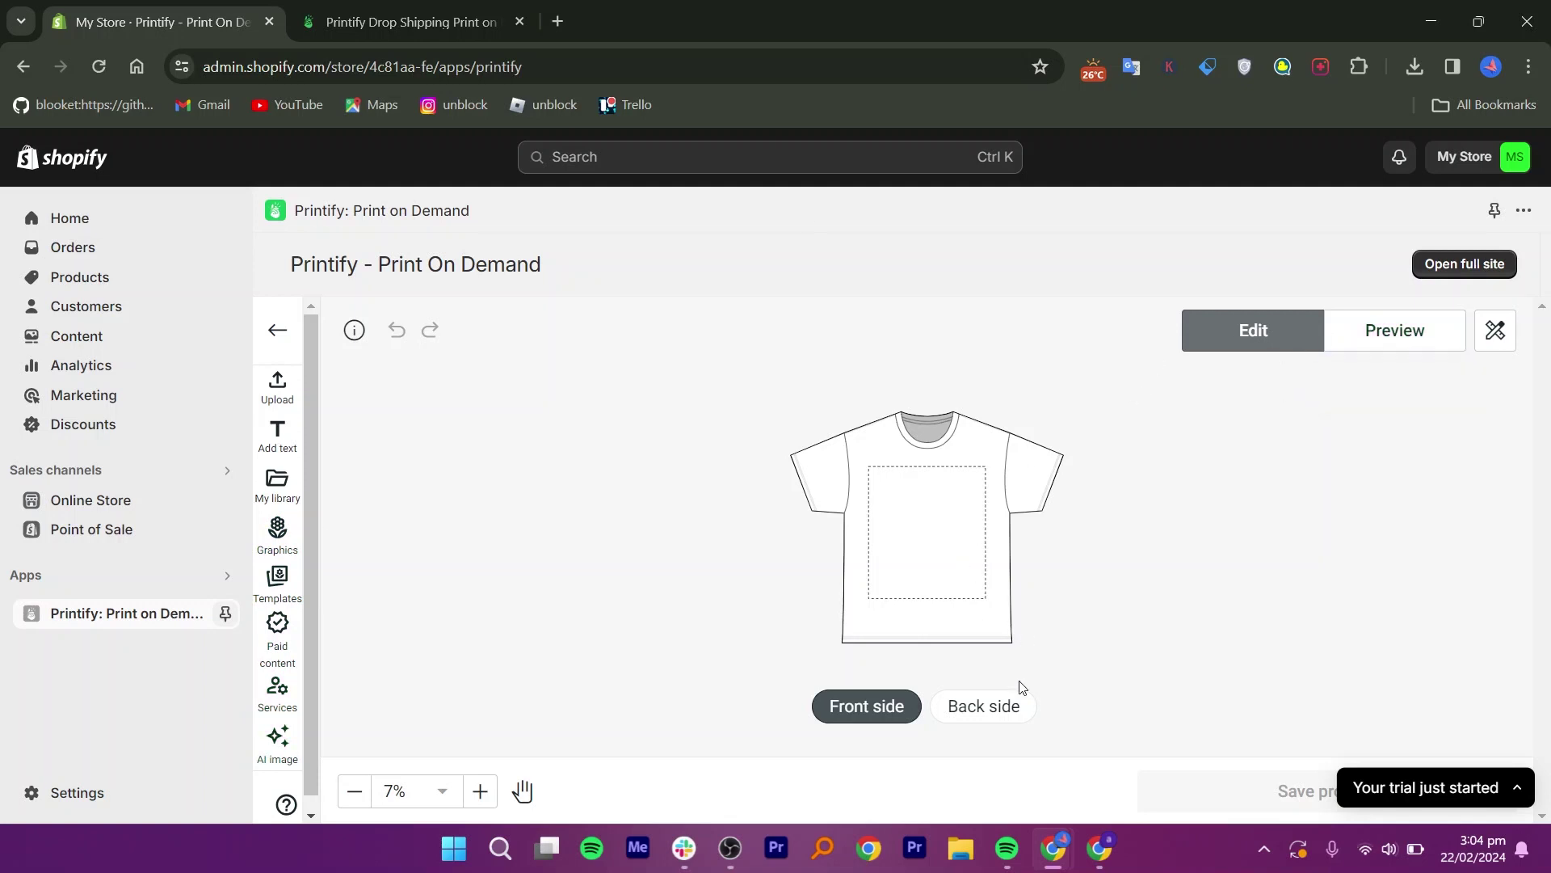
# - Look through the available graphics and saved templates in the Product Creator, leaving the shirt design unchanged
pyautogui.click(278, 533)
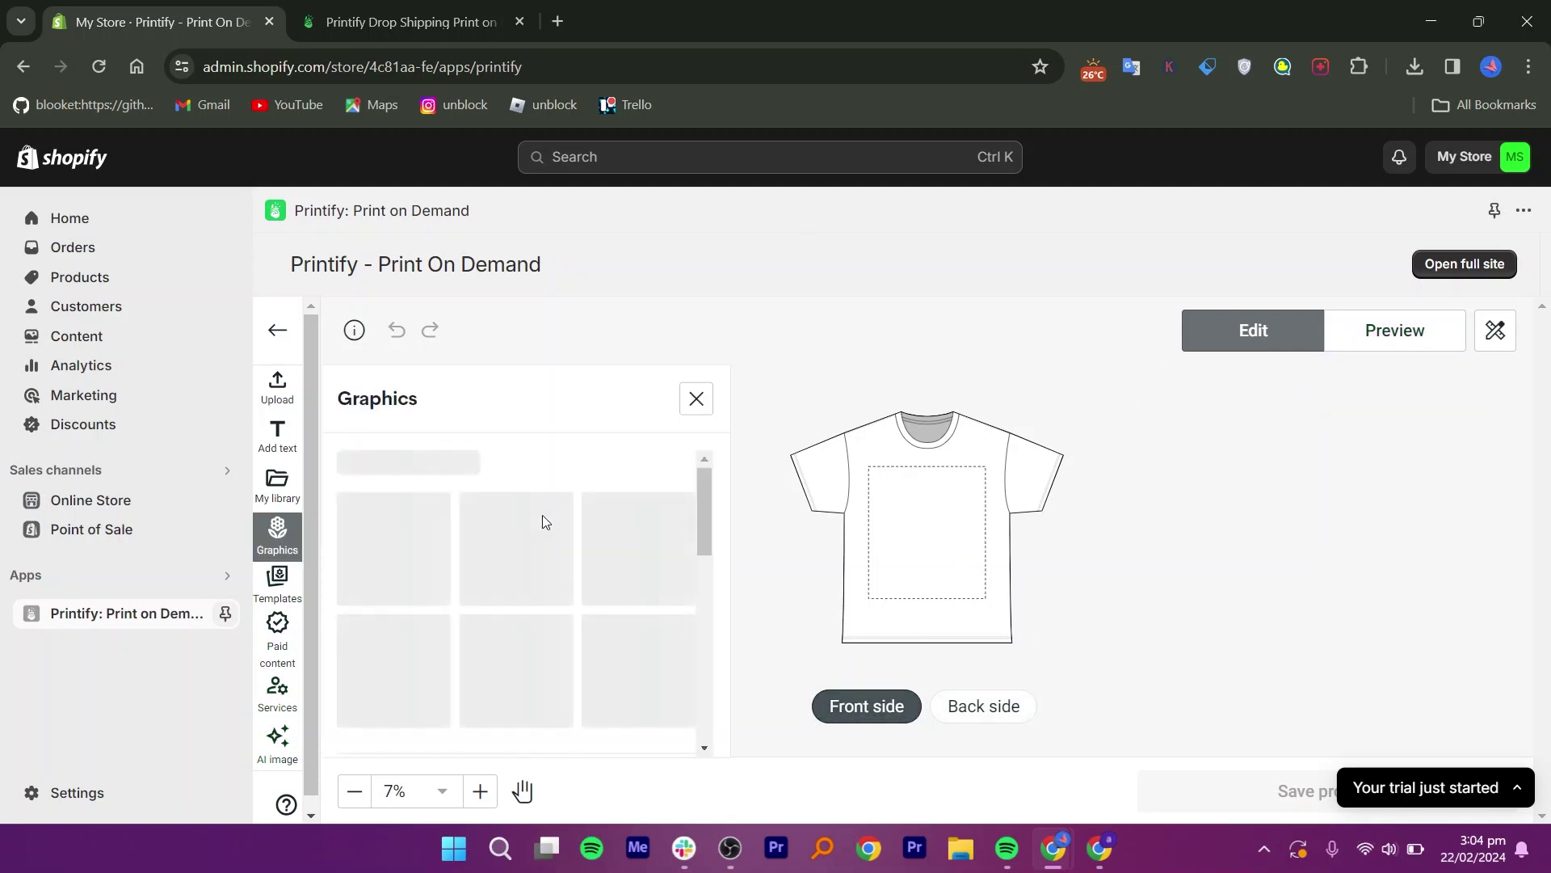
pyautogui.click(279, 585)
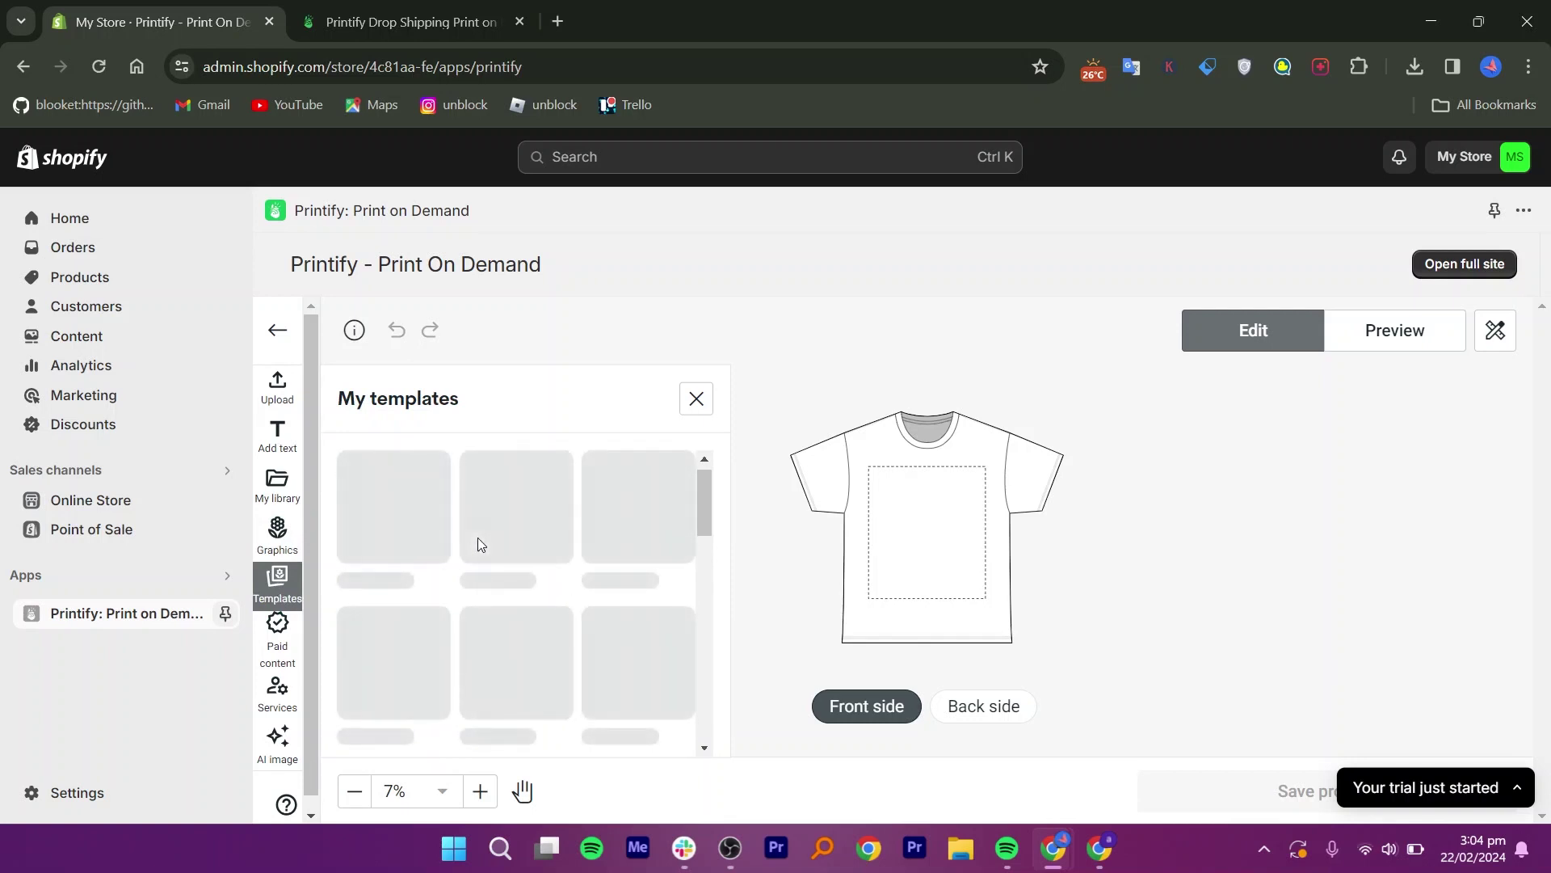
pyautogui.moveTo(705, 522); pyautogui.dragTo(692, 459)
pyautogui.click(694, 398)
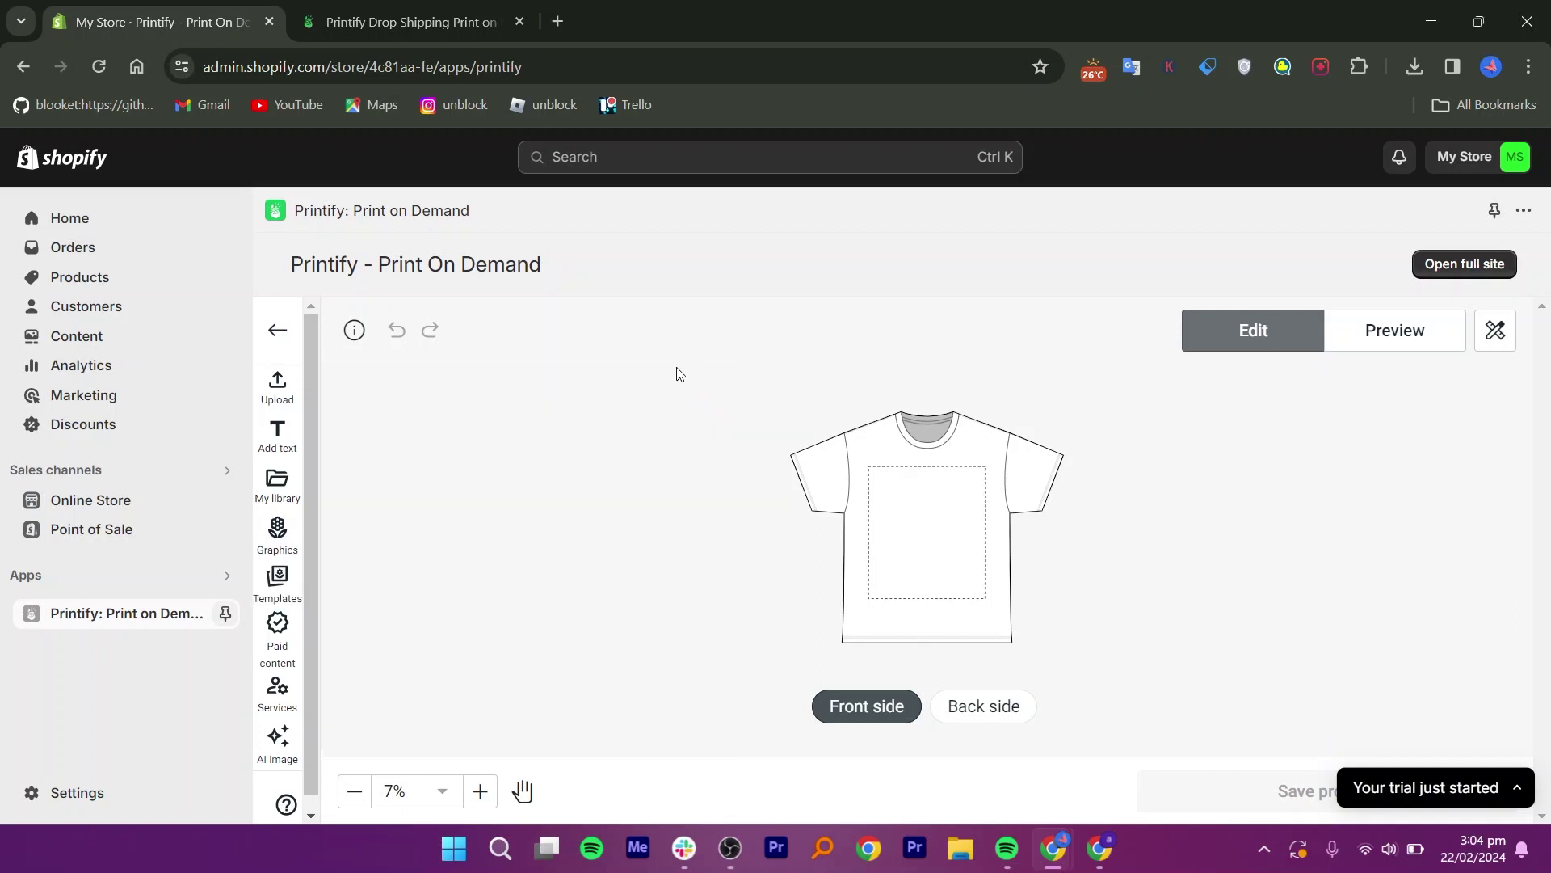
# - Open canva.com in a new browser tab and create a new T-Shirt design
pyautogui.click(558, 21)
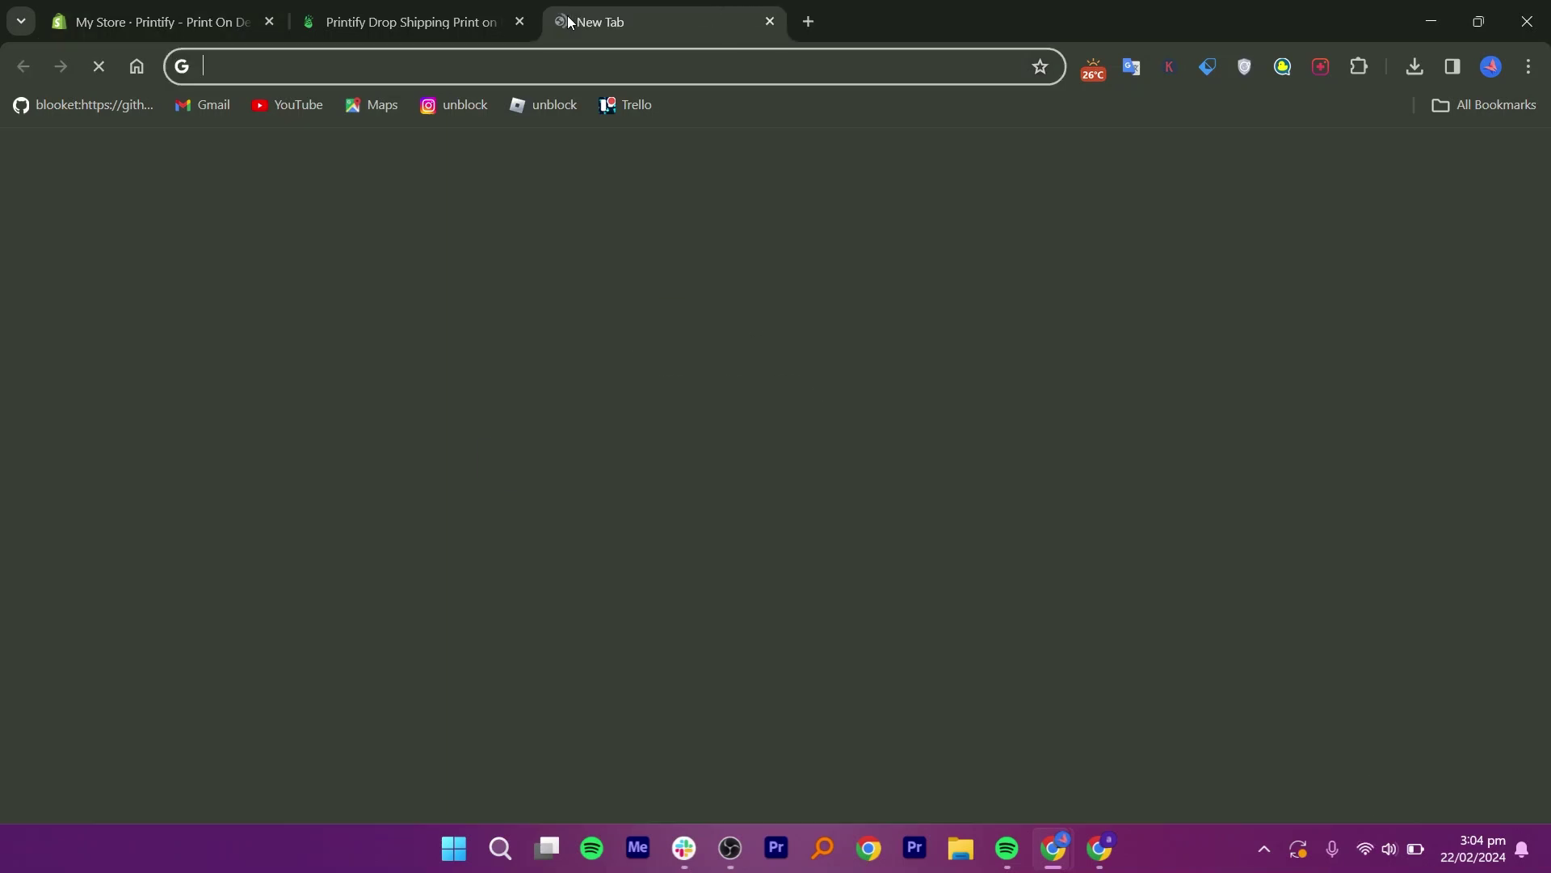
pyautogui.write('canva.com')
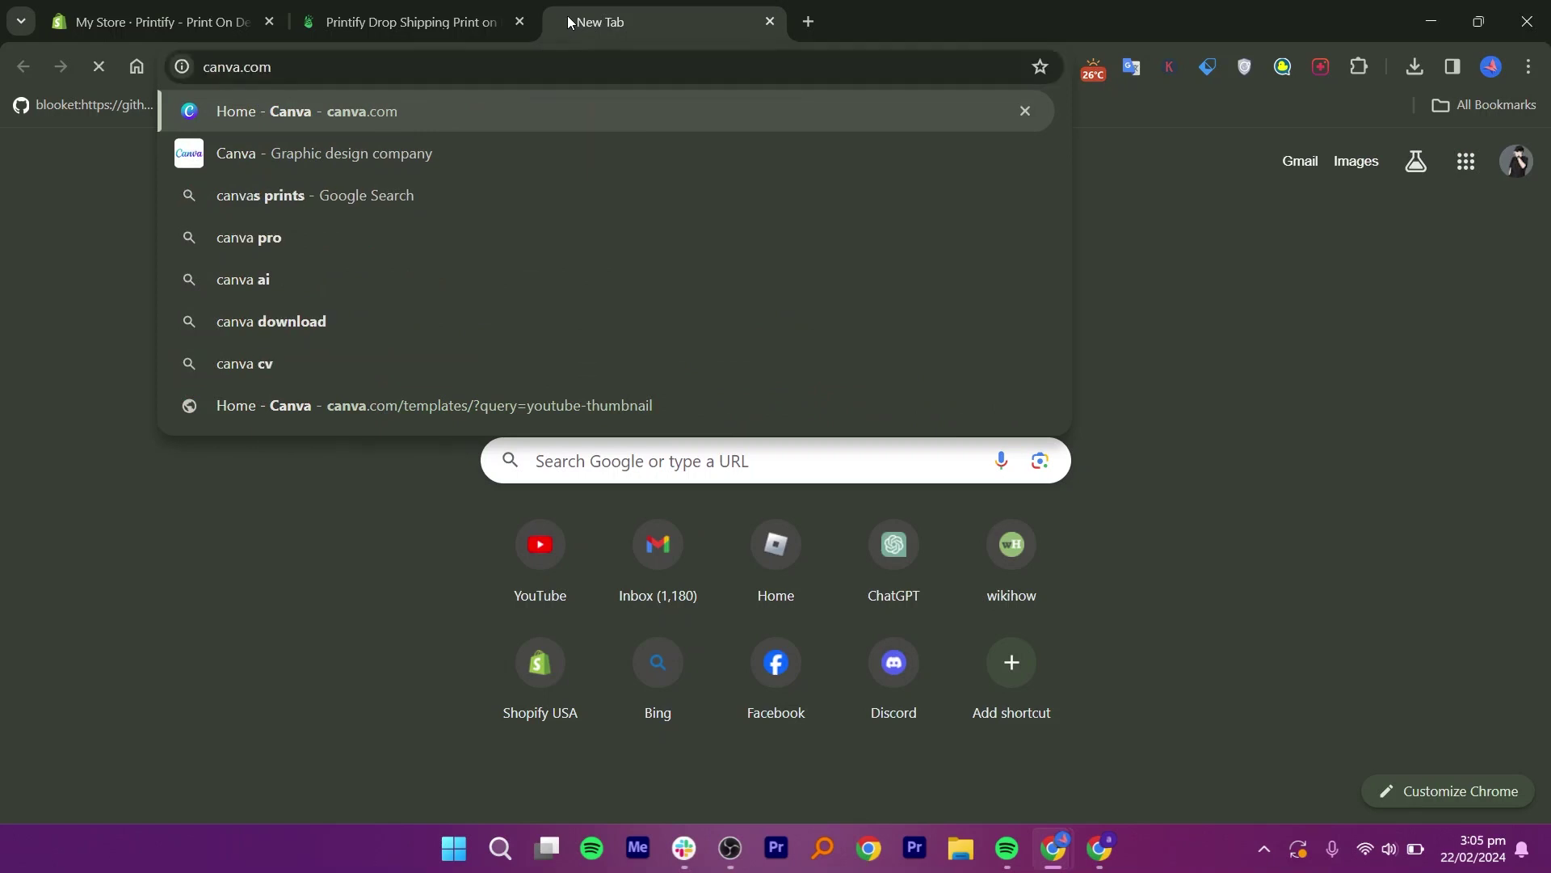
pyautogui.press('Return')
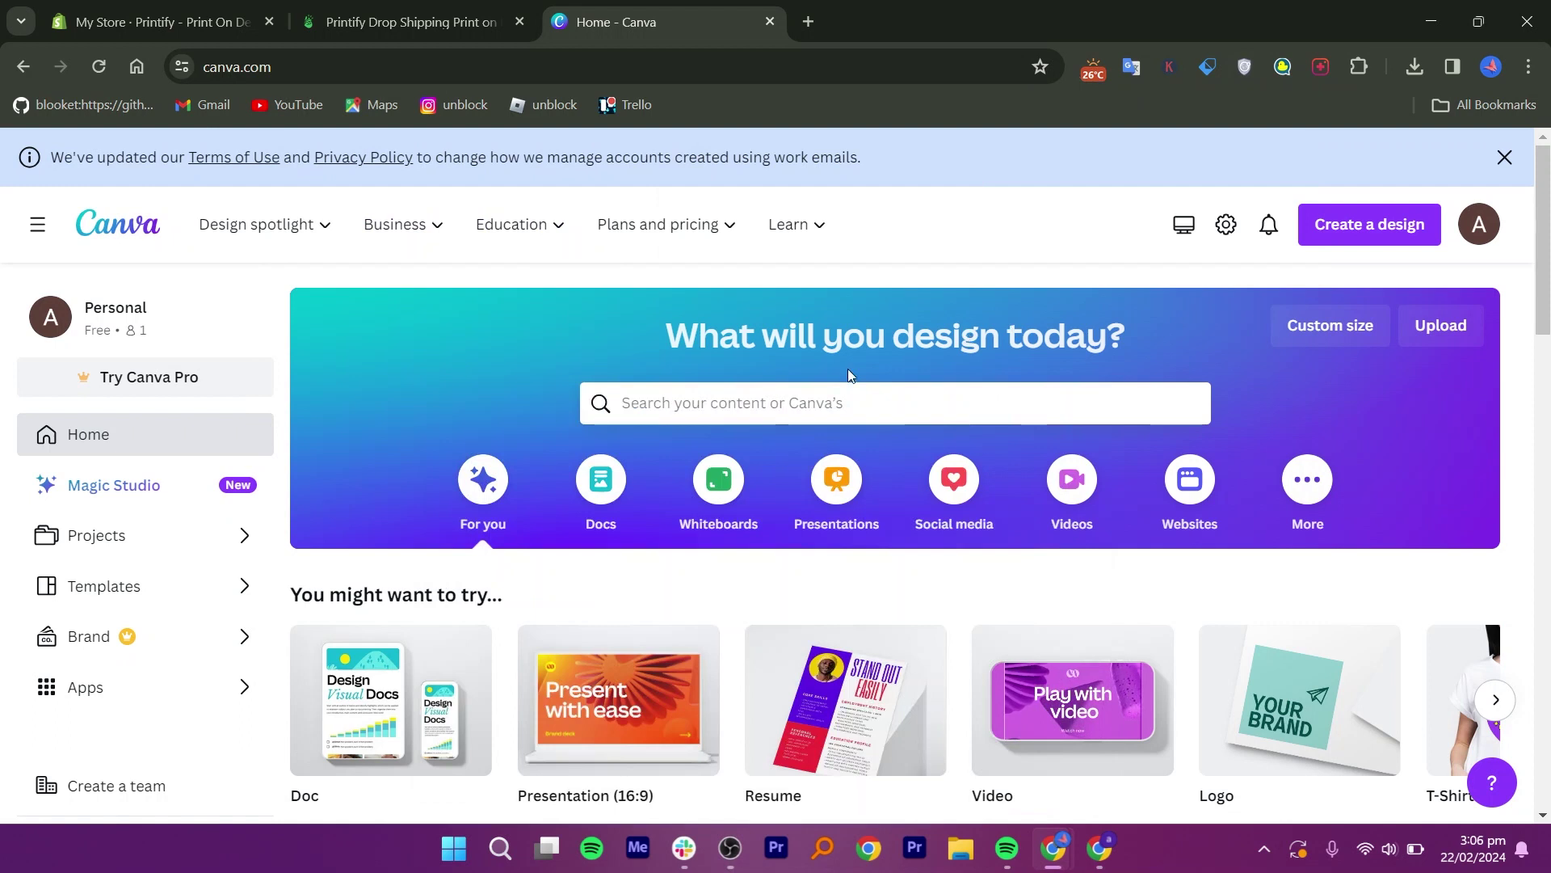
pyautogui.click(1354, 240)
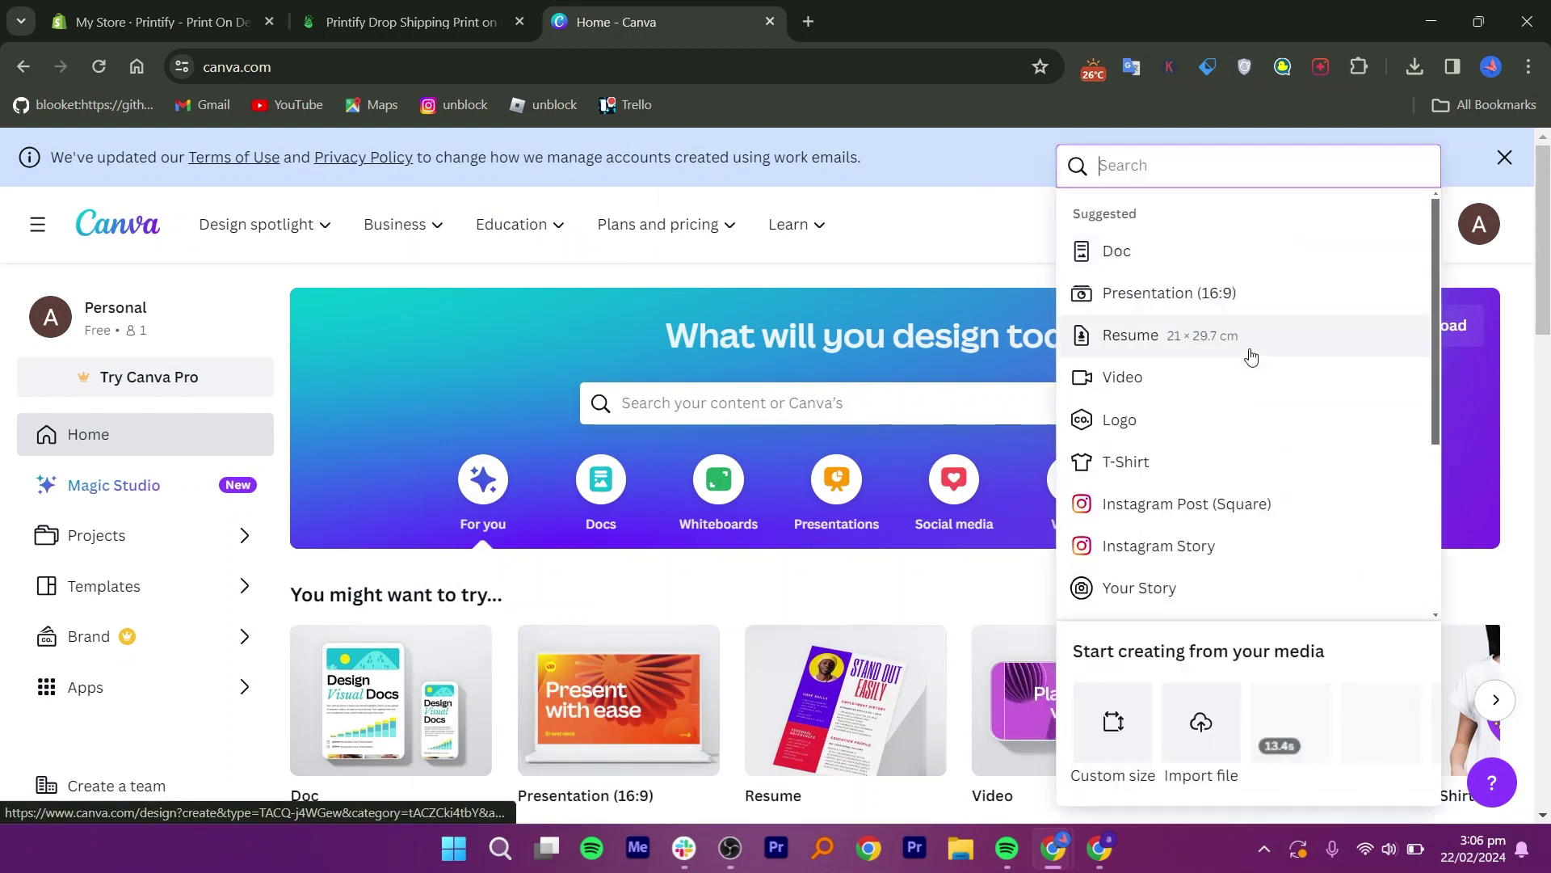
pyautogui.click(1144, 469)
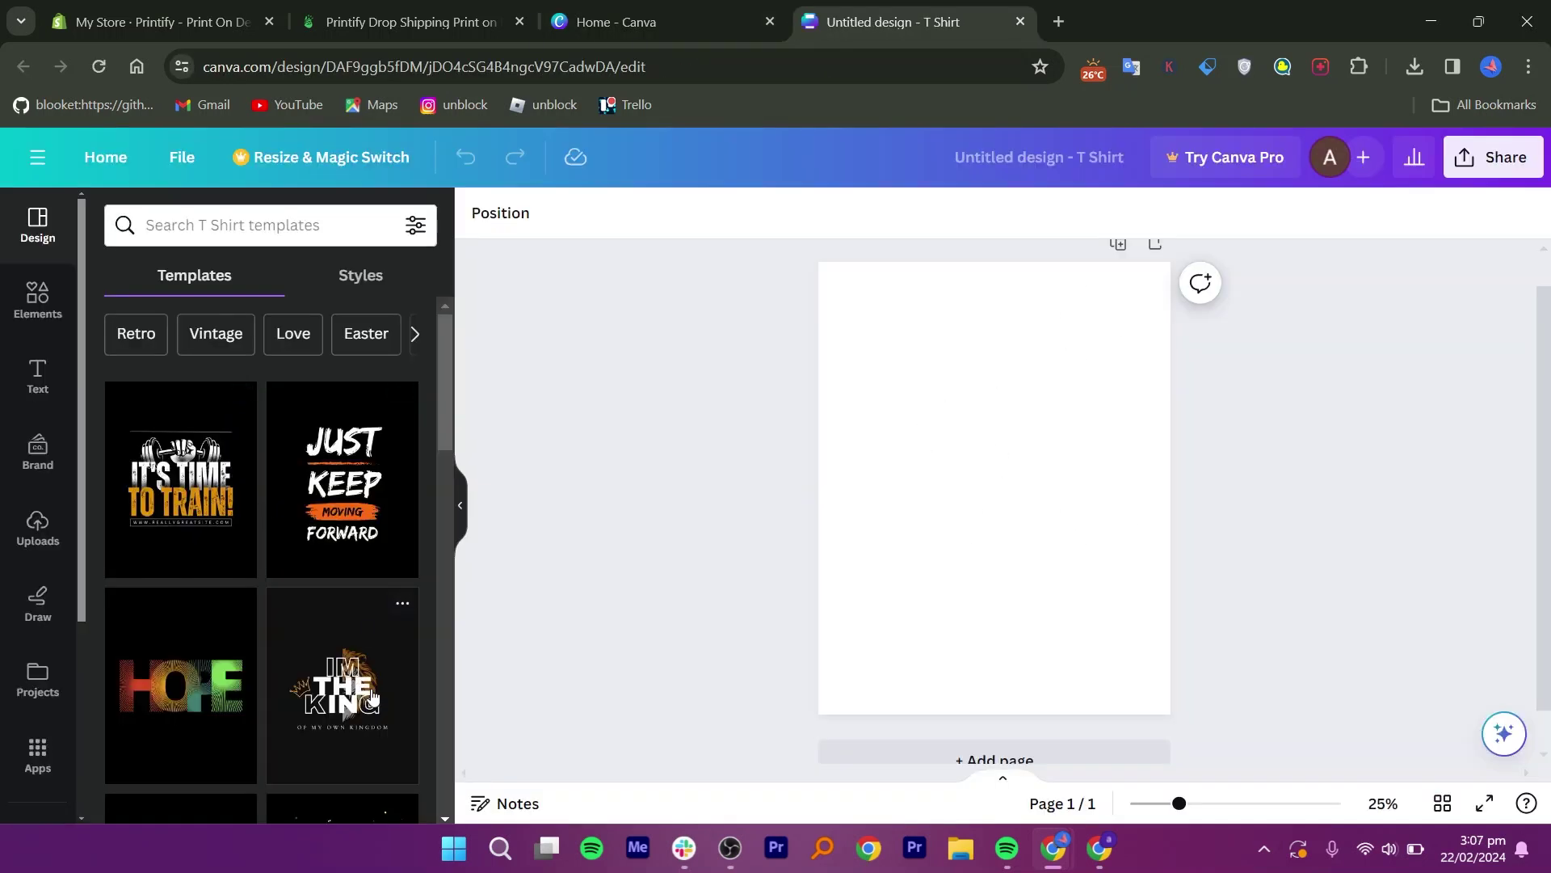
# - Apply the Black And White Modern The King T Shirt template to the blank page
pyautogui.moveTo(360, 688); pyautogui.dragTo(960, 421)
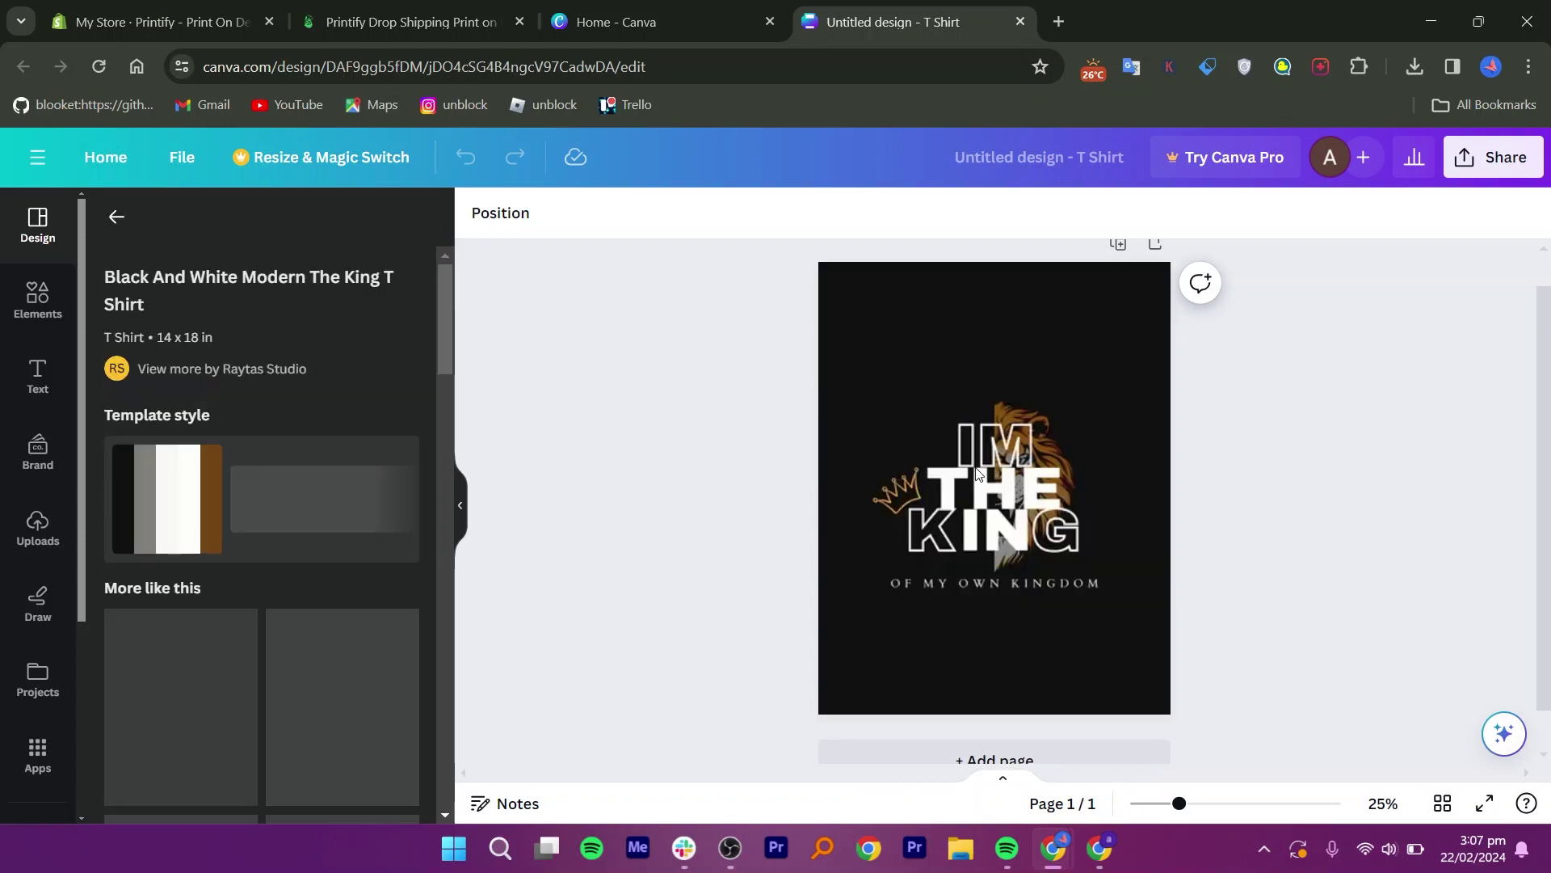
pyautogui.moveTo(443, 526); pyautogui.dragTo(448, 725)
# - Move the IM THE KING artwork up on the page and add the pink GLOW text below it
pyautogui.moveTo(999, 516); pyautogui.dragTo(1015, 435)
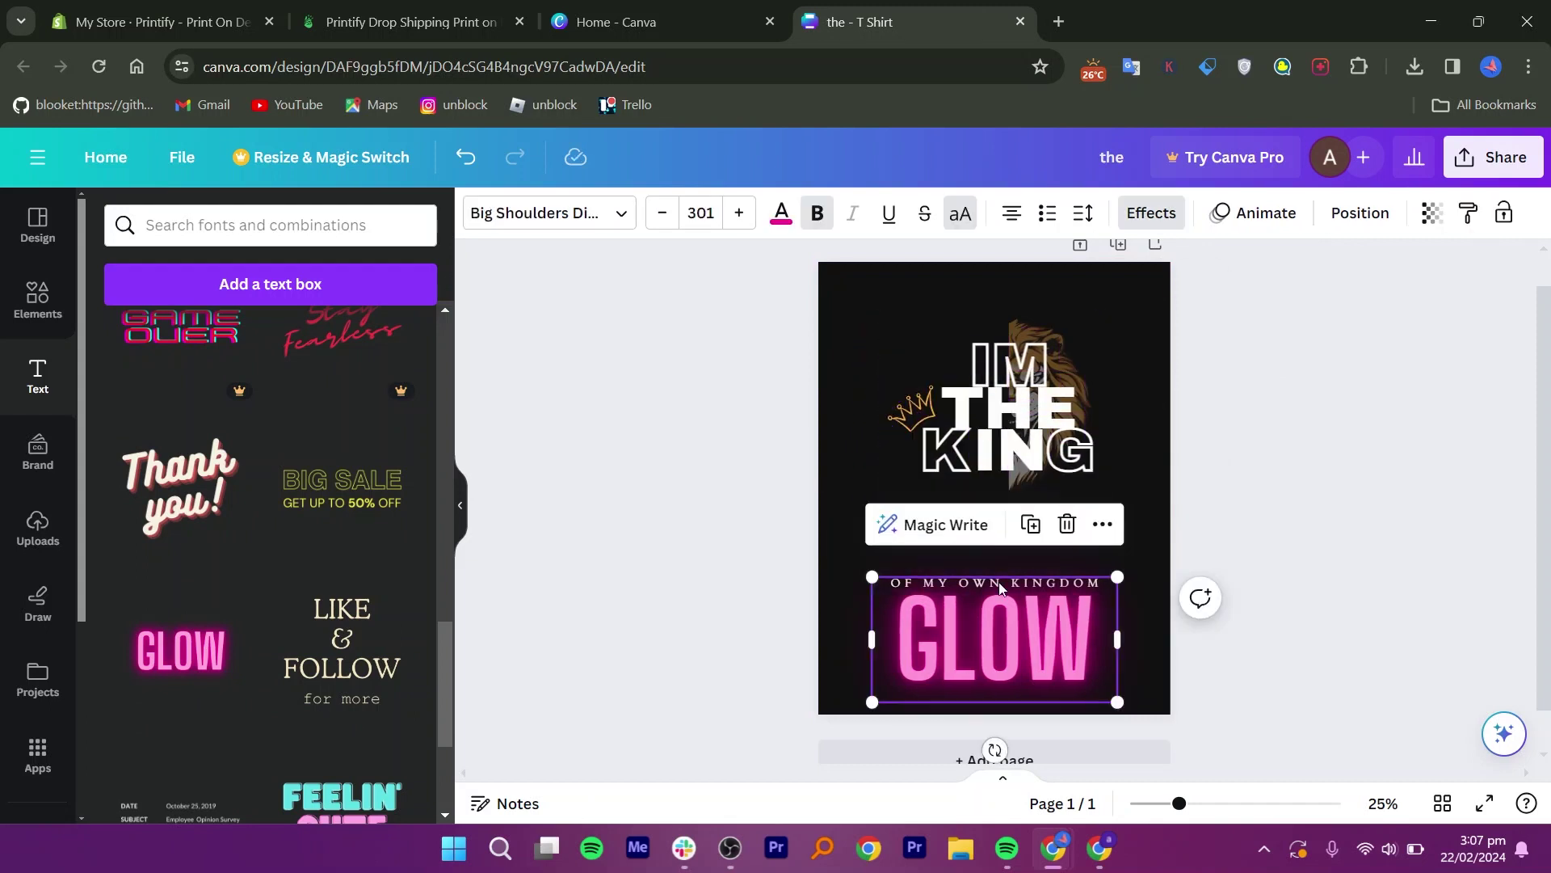
pyautogui.moveTo(1002, 588)
pyautogui.mouseDown()
pyautogui.moveTo(990, 550)
pyautogui.moveTo(994, 576)
pyautogui.mouseUp()
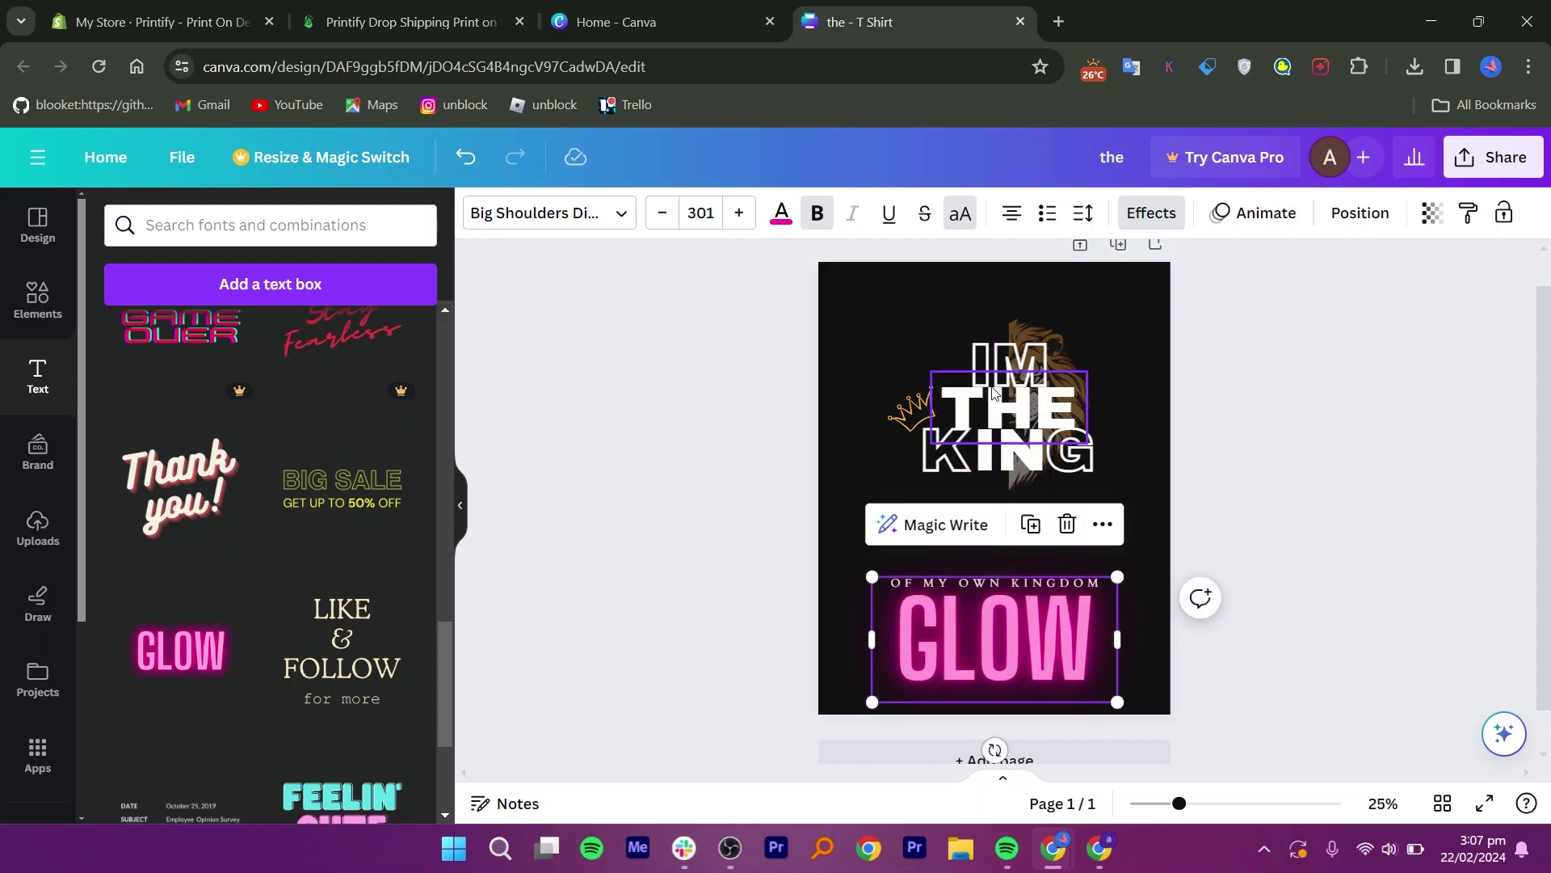
# - Select the IM THE KING artwork and move it slightly down on the page, closer to the GLOW text
pyautogui.moveTo(894, 329); pyautogui.dragTo(1101, 488)
pyautogui.moveTo(1042, 428); pyautogui.dragTo(1045, 460)
pyautogui.click(1242, 447)
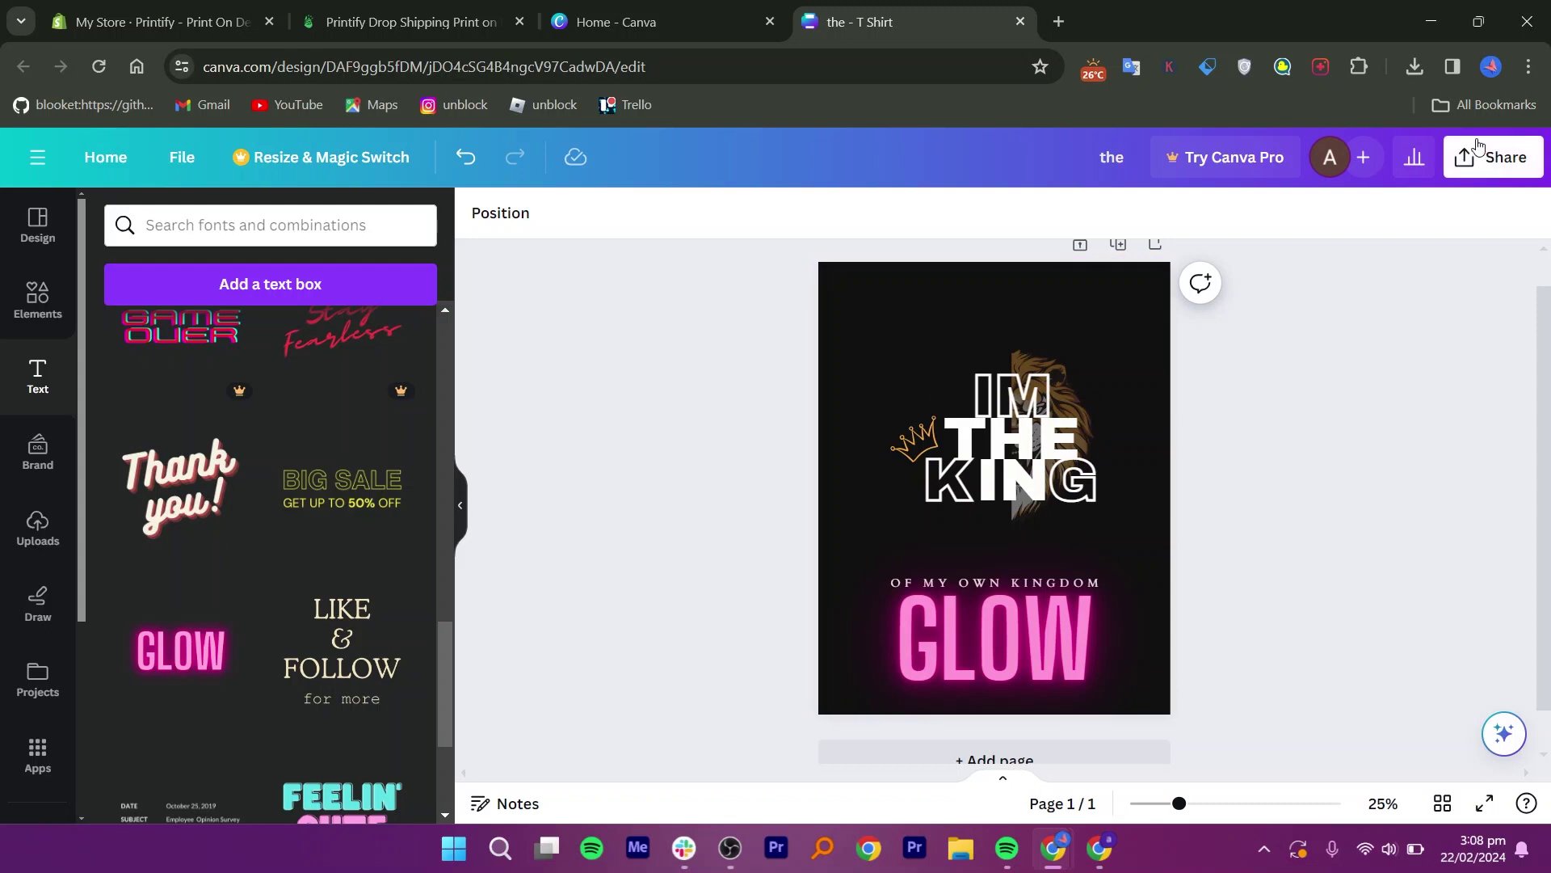
# - Download the finished T-shirt design as a PNG file
pyautogui.click(1492, 161)
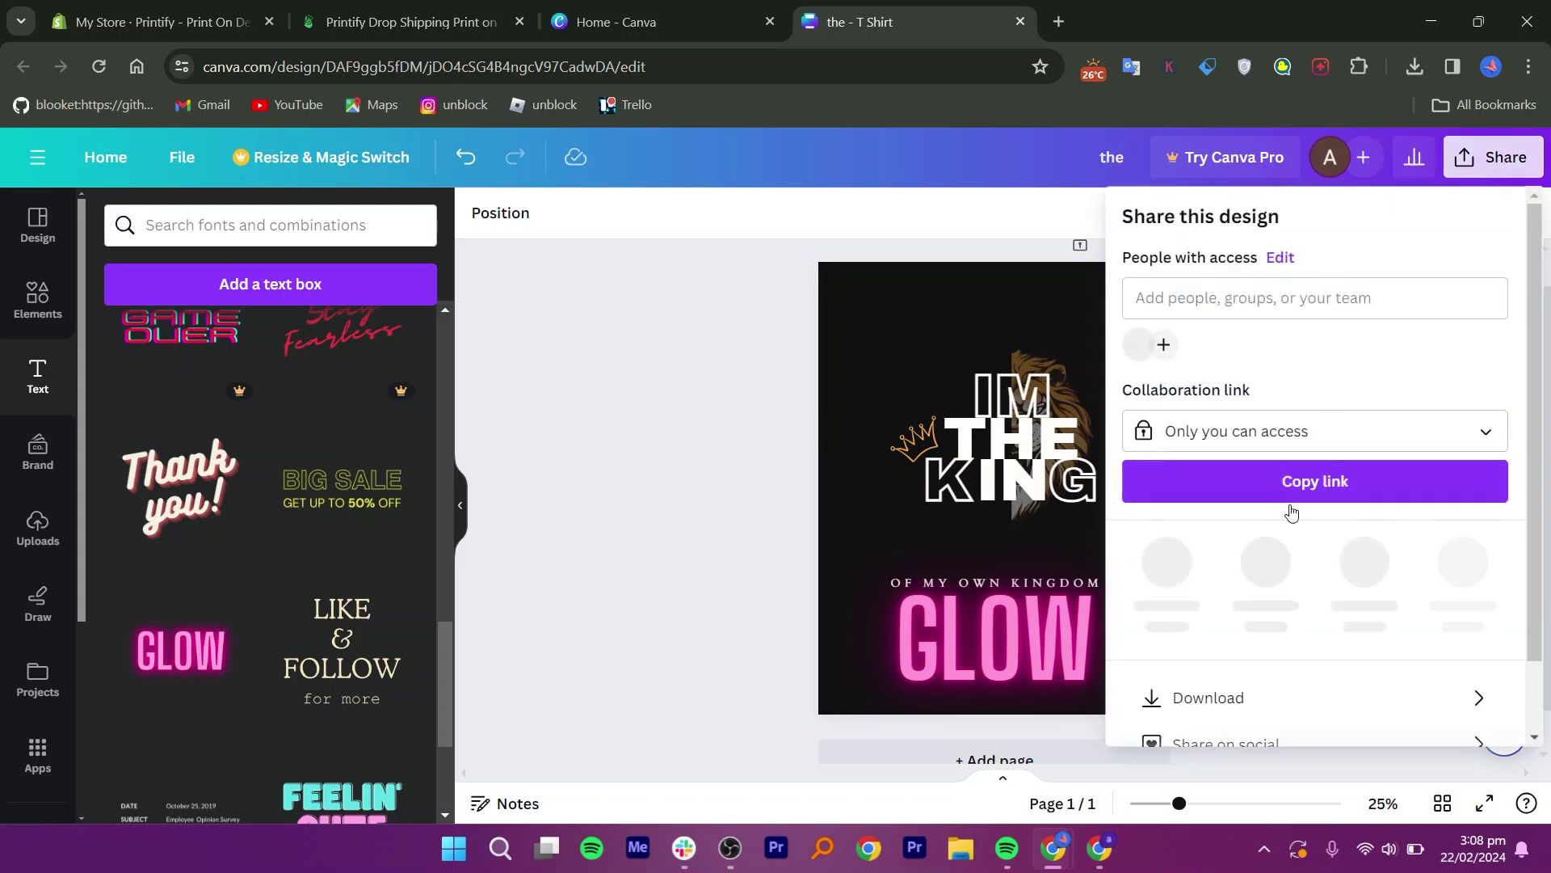
pyautogui.click(1208, 697)
pyautogui.click(1325, 566)
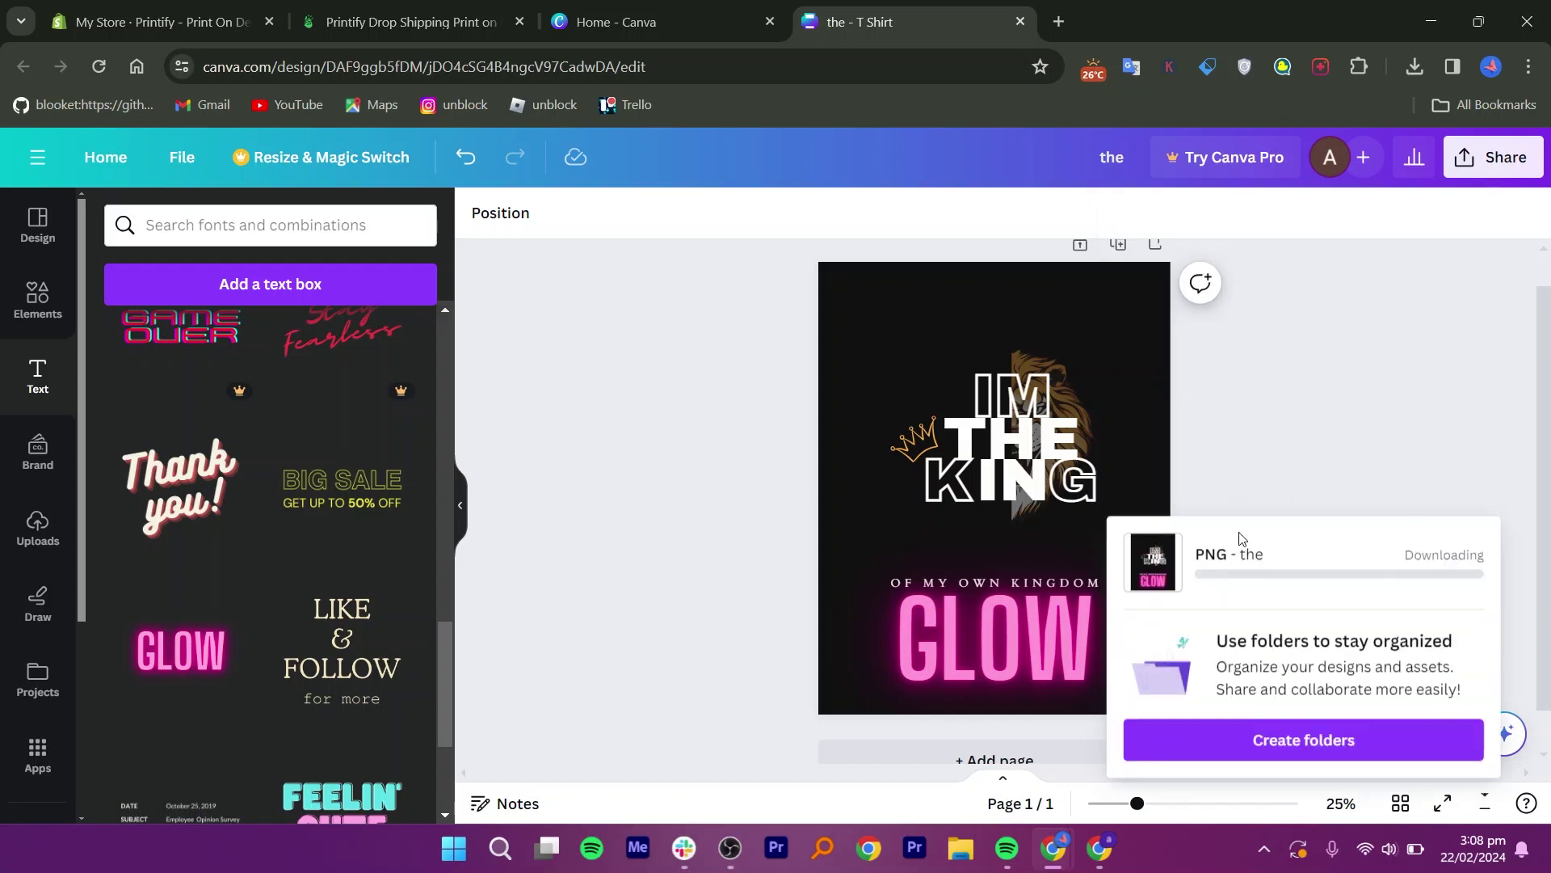
# - Switch to the Printify product creator in Shopify and upload the.png from the Downloads folder onto the shirt's front side
pyautogui.click(198, 8)
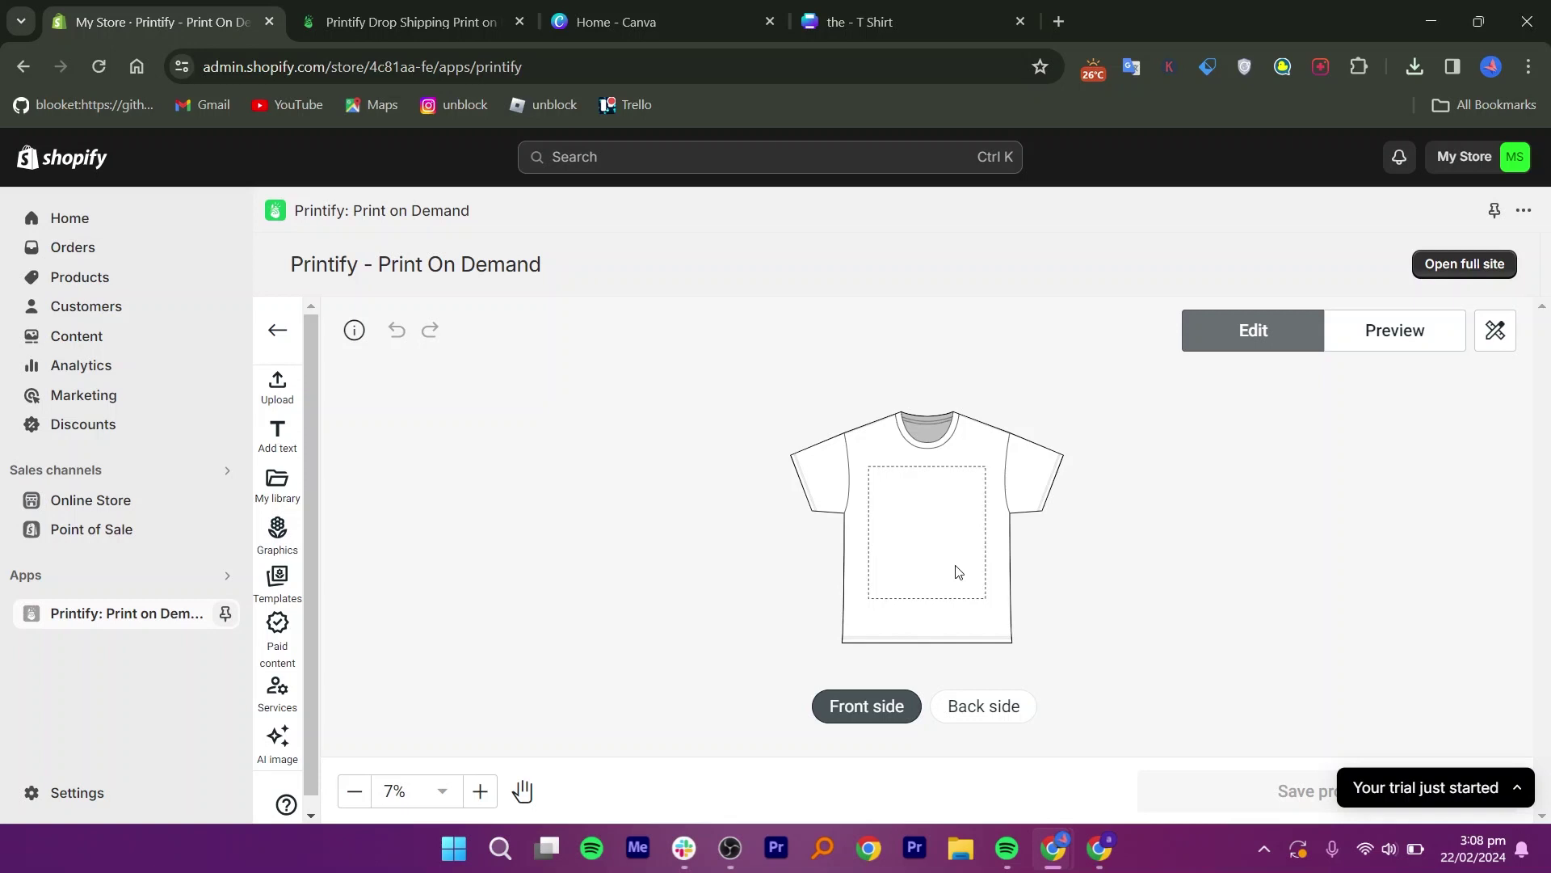
pyautogui.click(283, 389)
pyautogui.click(453, 480)
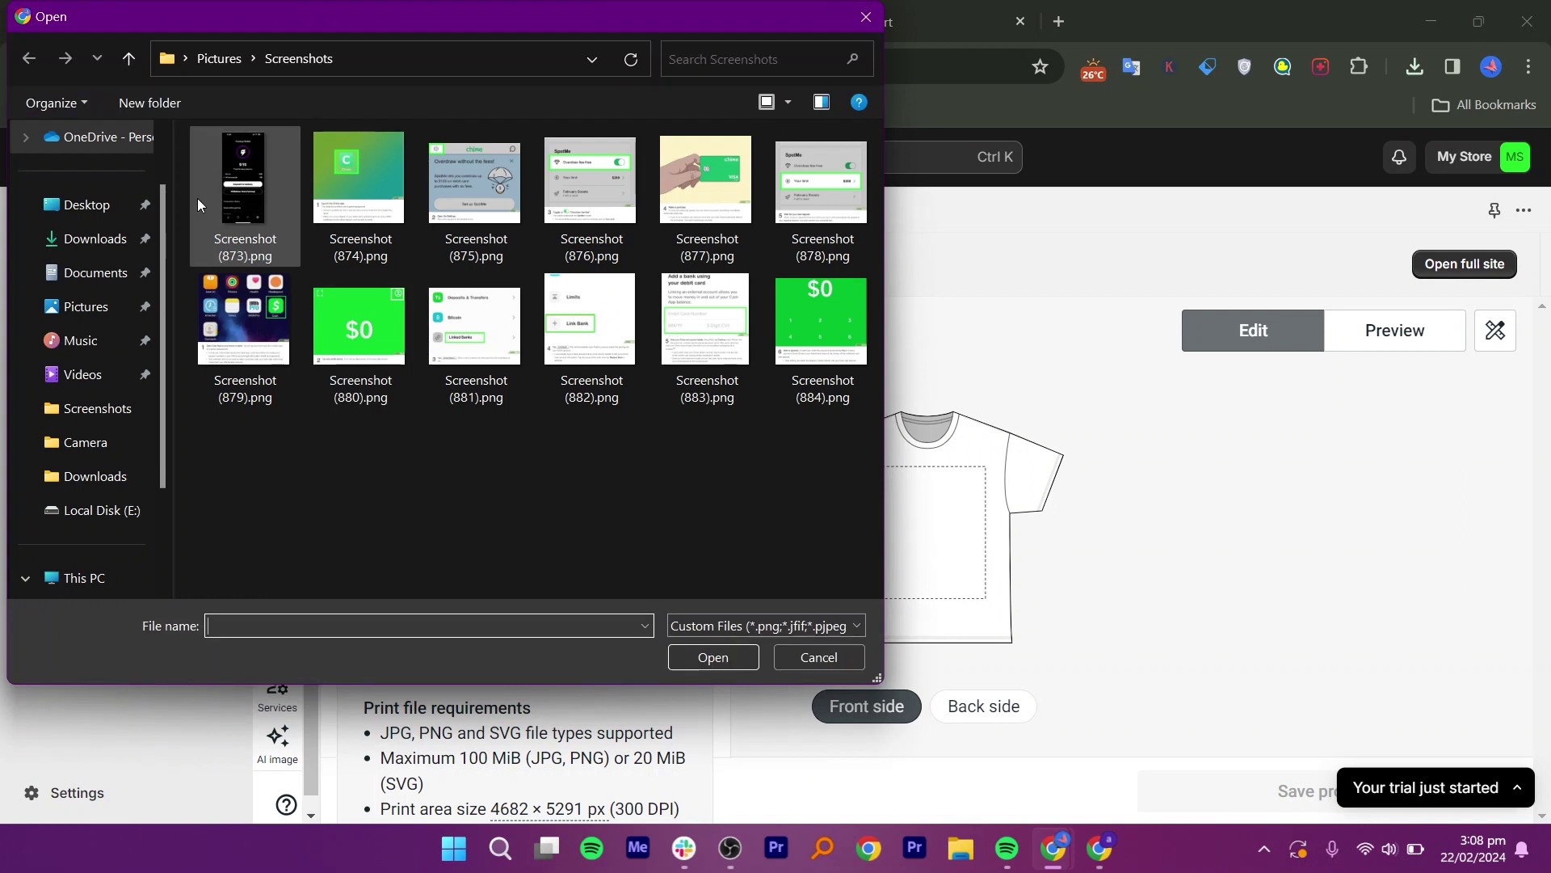
pyautogui.click(81, 241)
pyautogui.click(233, 232)
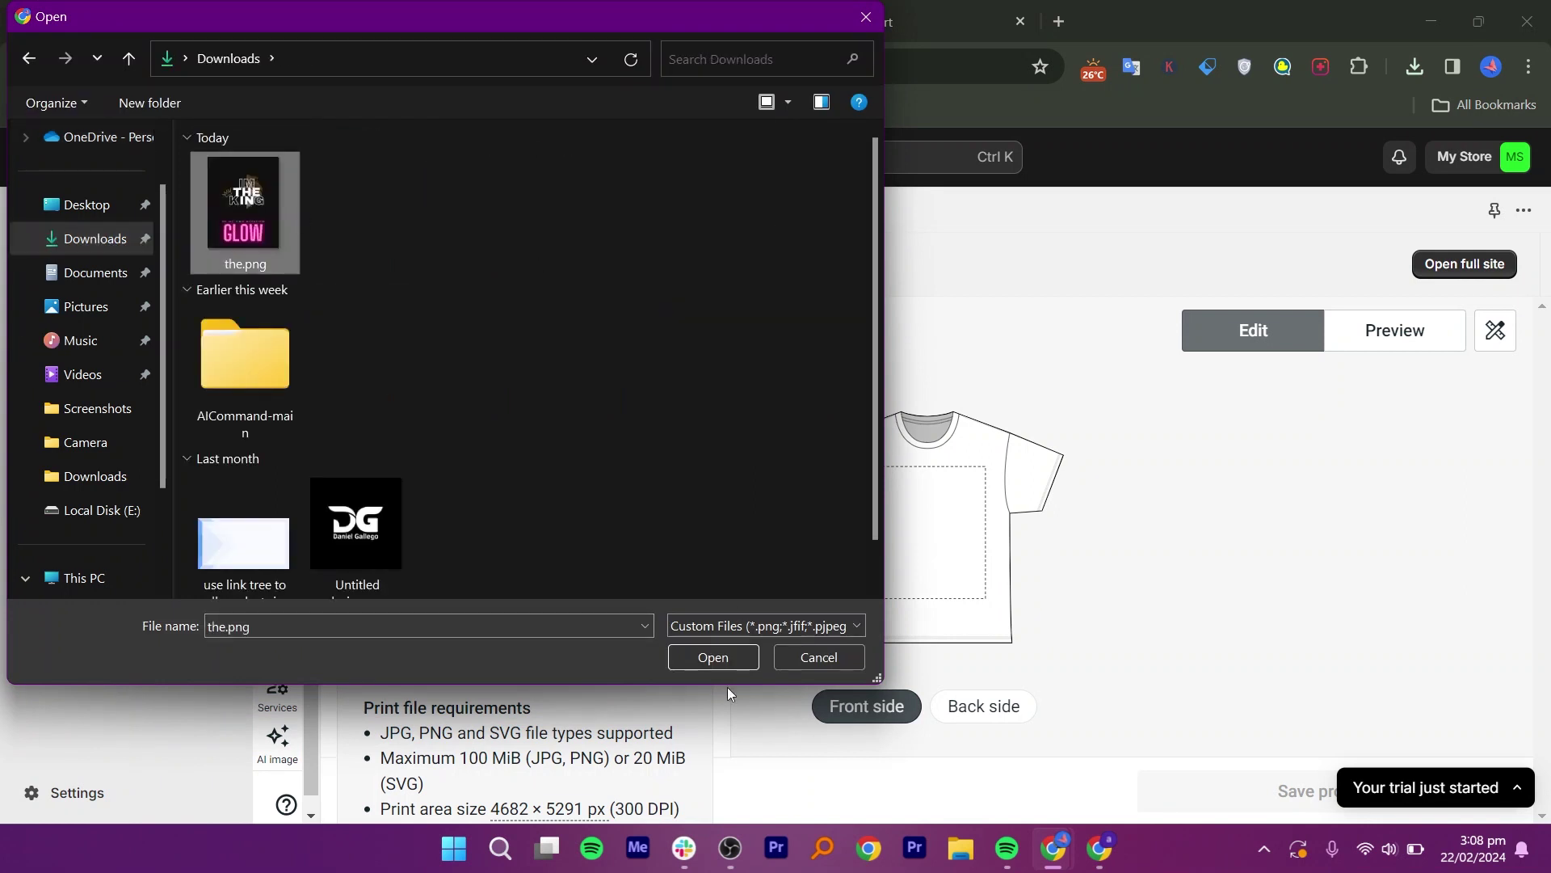
pyautogui.press('Return')
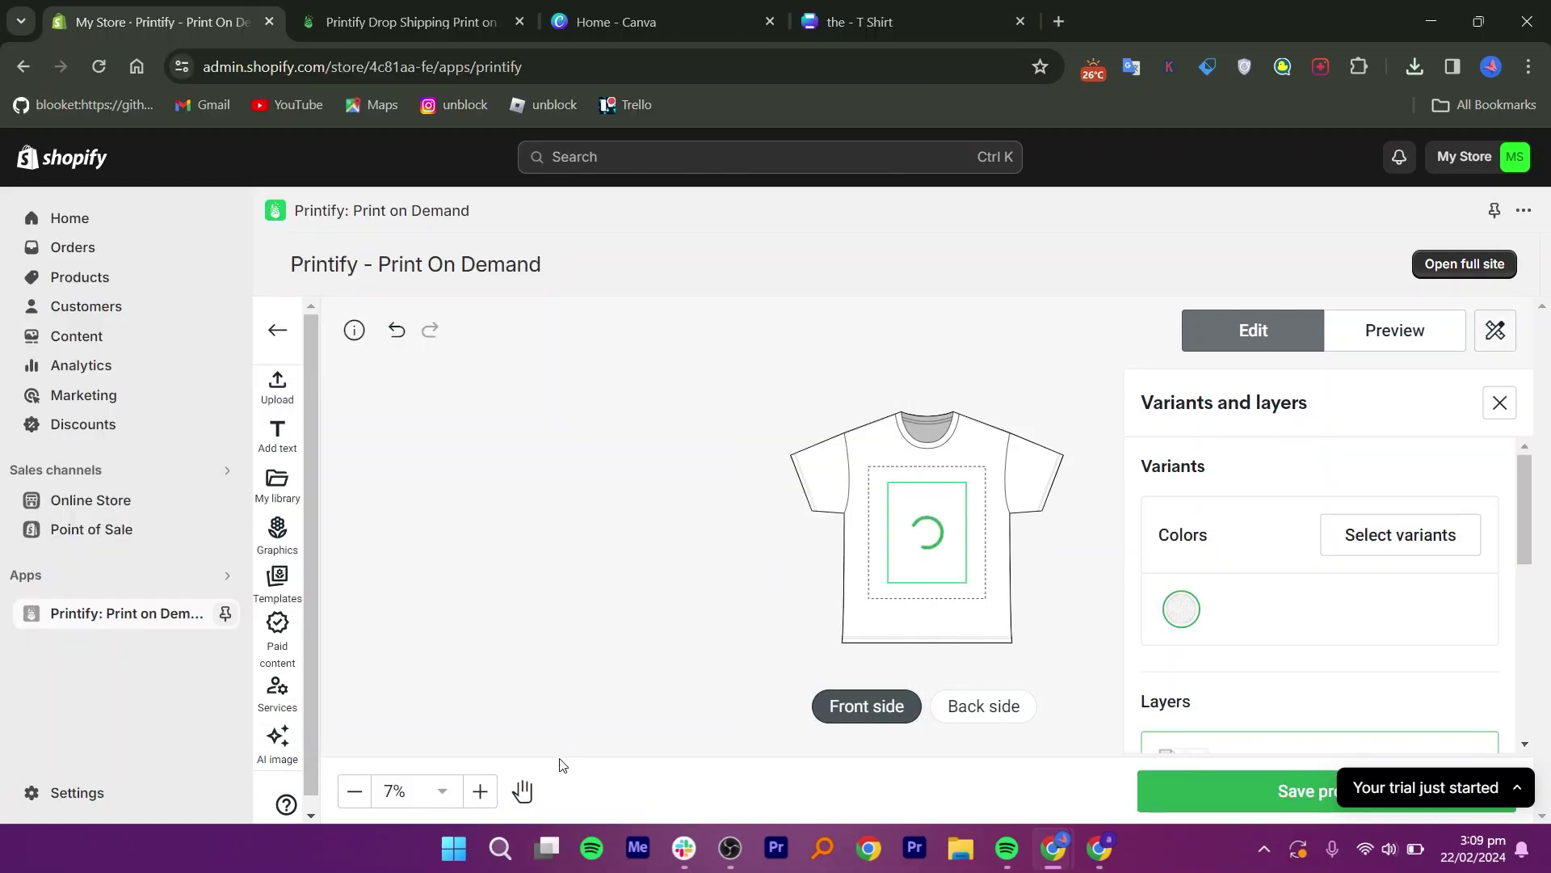
# - Enlarge the the.png artwork to about 15.91 × 20.47 in and position it to cover the front print area
pyautogui.moveTo(1007, 641); pyautogui.dragTo(1002, 651)
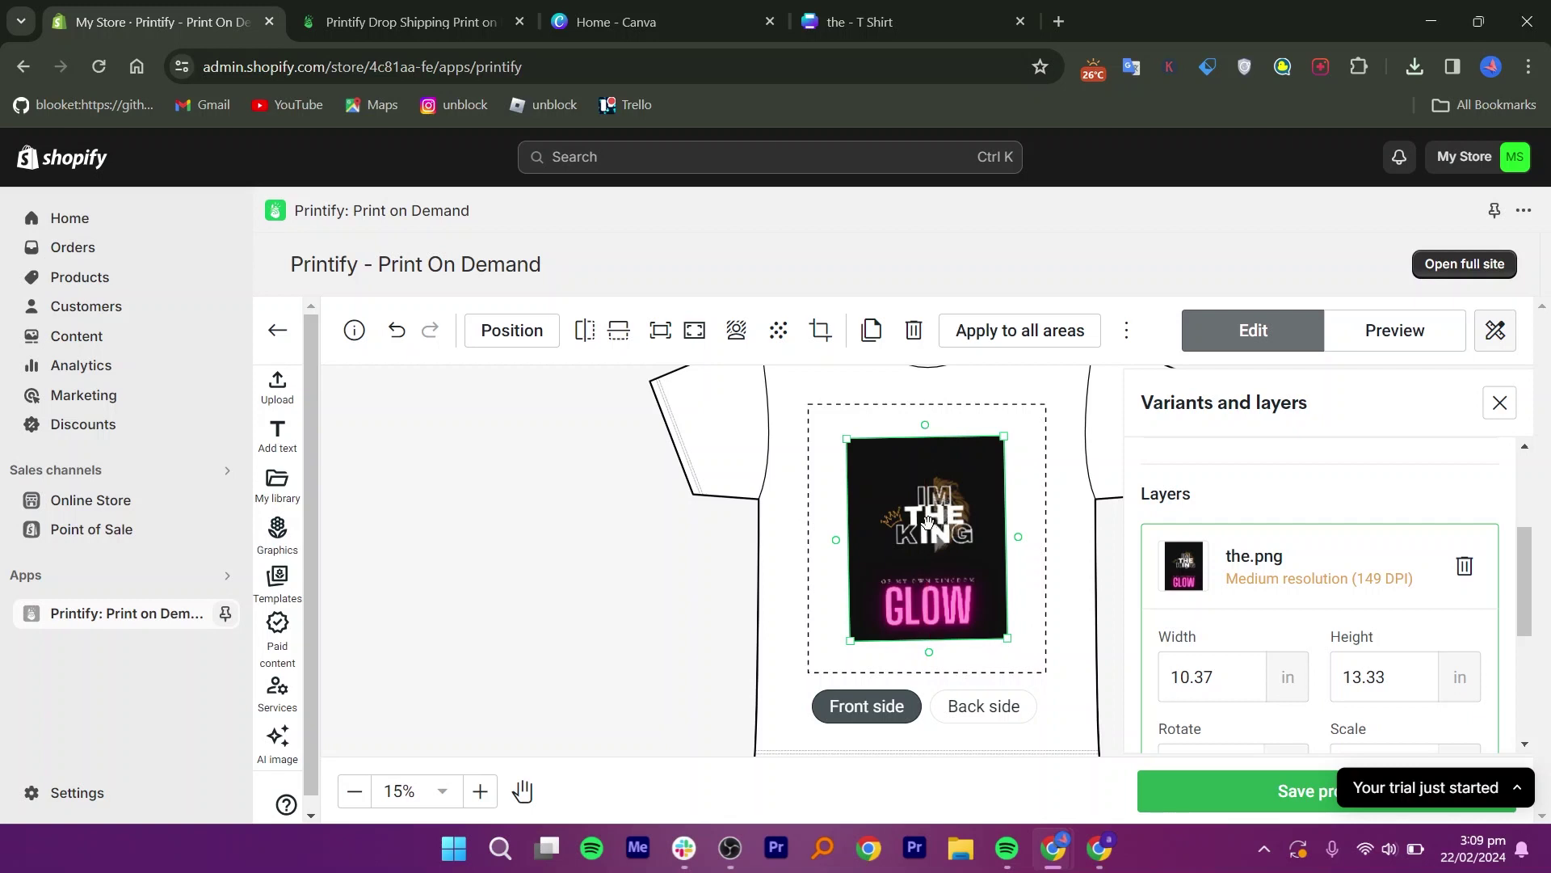
pyautogui.click(694, 330)
pyautogui.moveTo(959, 542); pyautogui.dragTo(957, 522)
pyautogui.moveTo(923, 584); pyautogui.dragTo(921, 573)
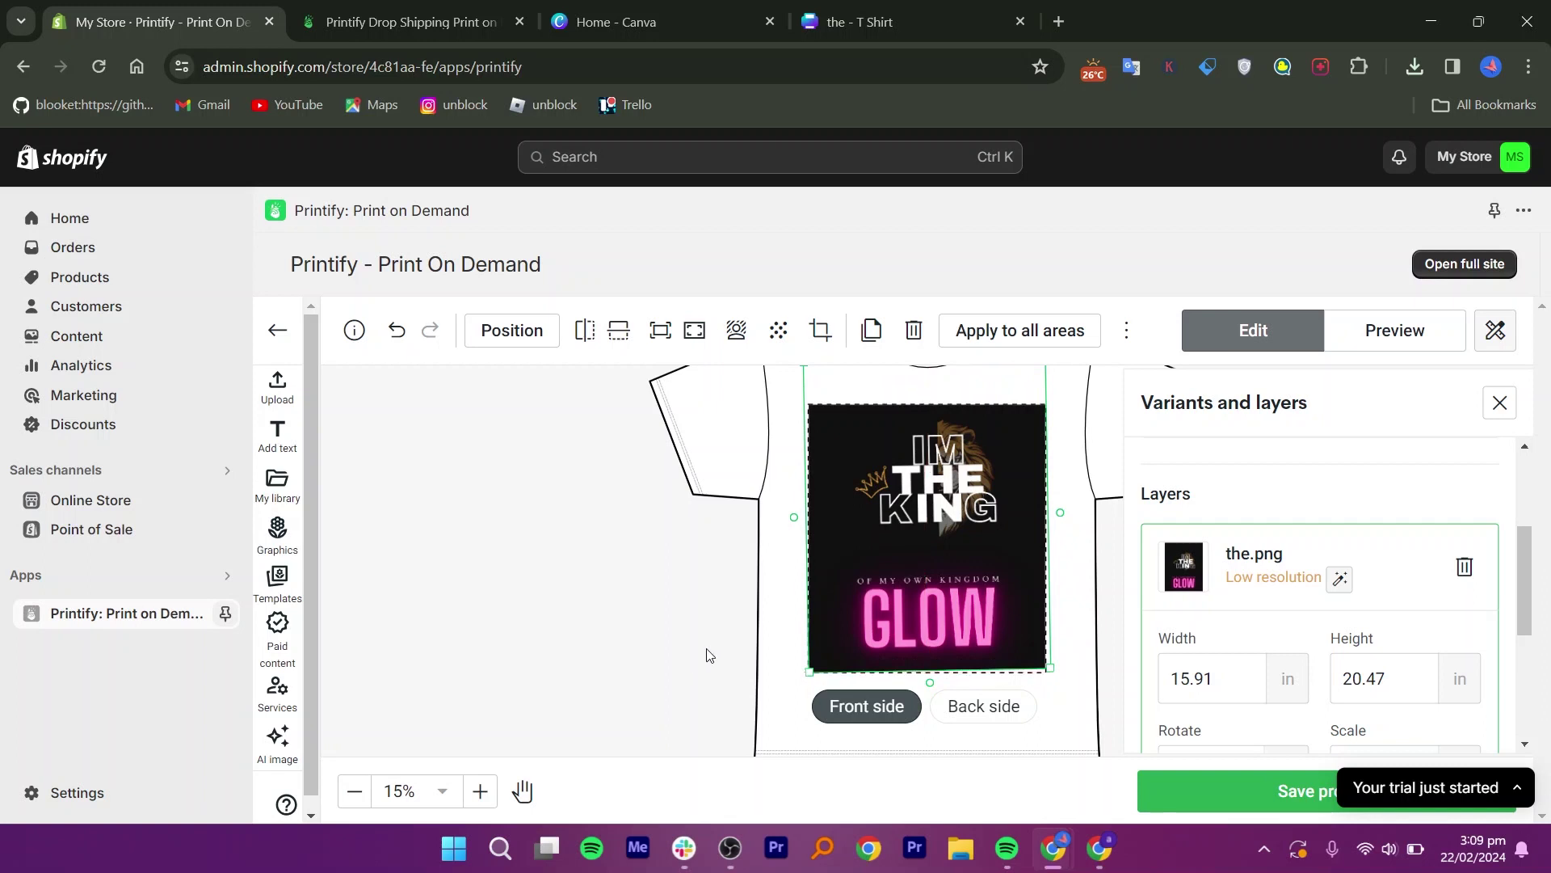
pyautogui.click(667, 633)
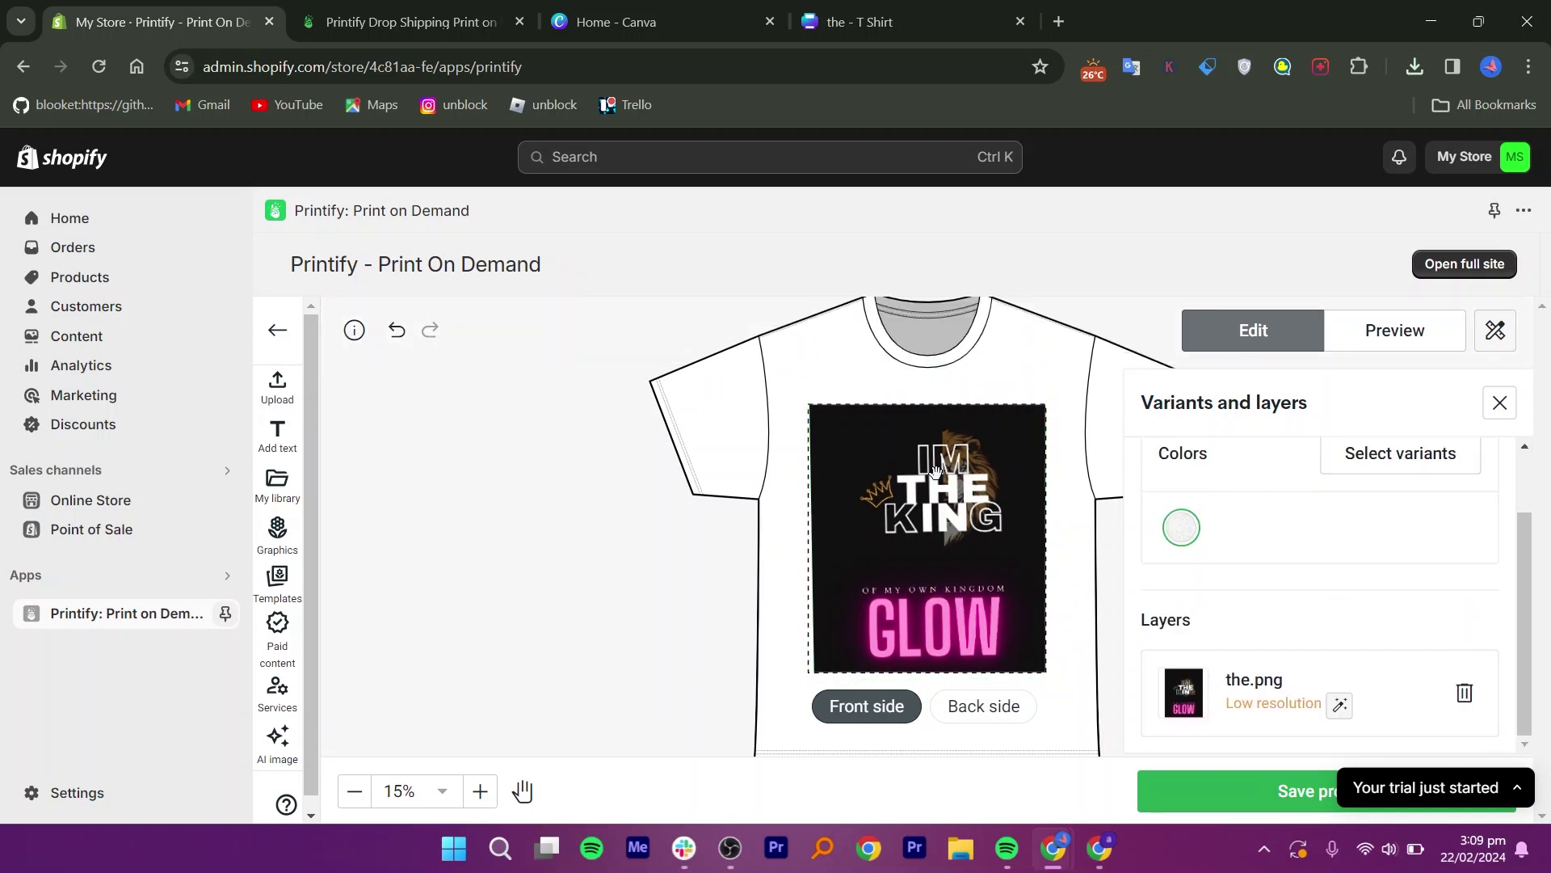
# - Add Charcoal and a red shade to the shirt's color variants and save the product
pyautogui.click(1410, 456)
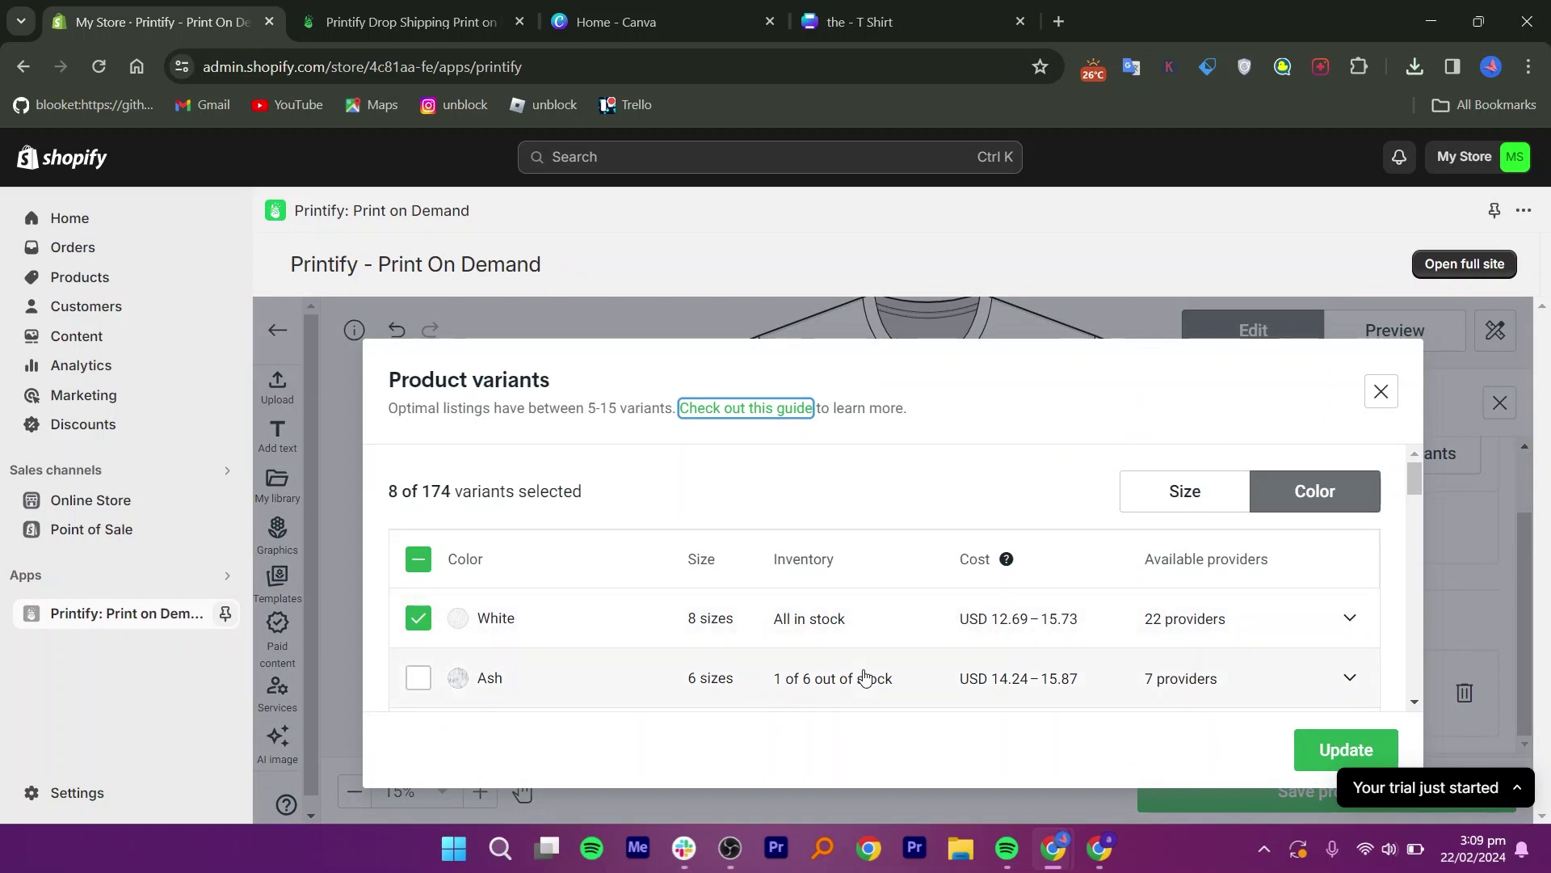
pyautogui.moveTo(1425, 481); pyautogui.dragTo(1417, 507)
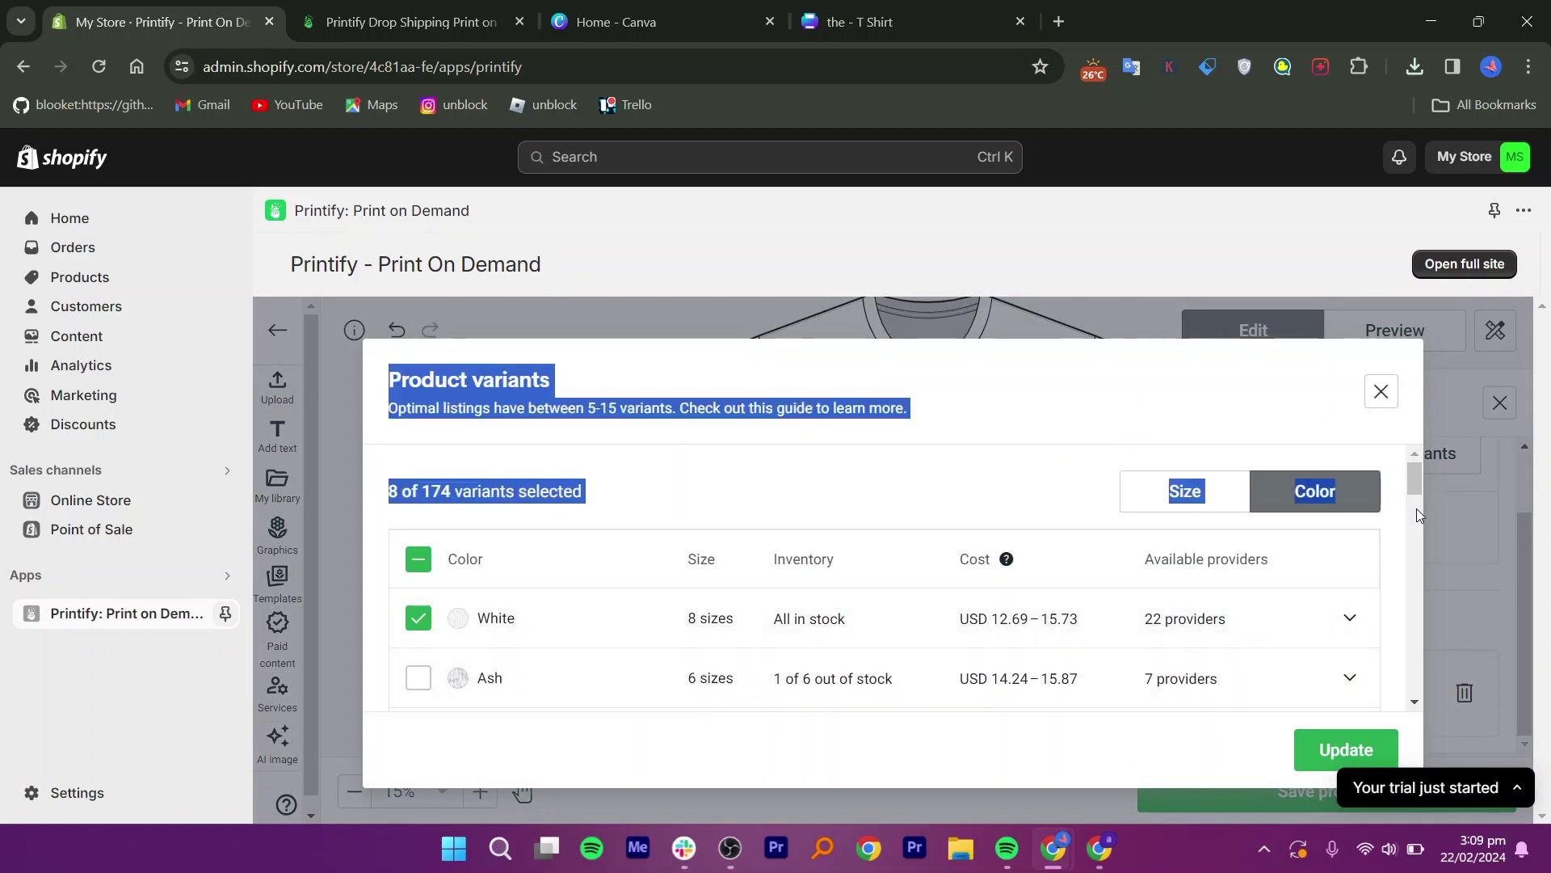
pyautogui.click(423, 596)
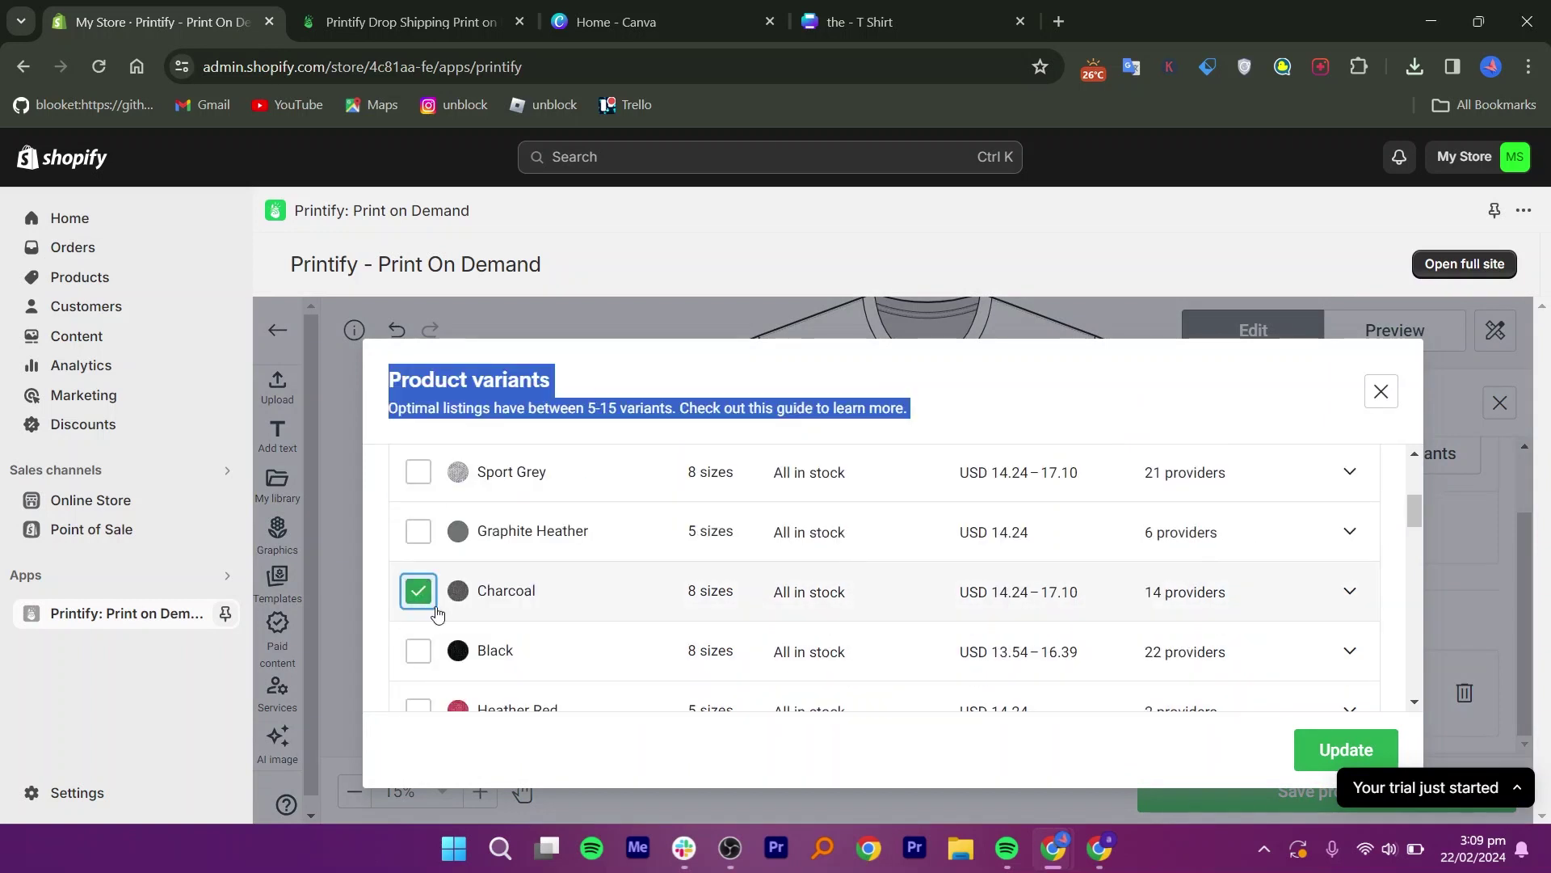
pyautogui.click(418, 706)
pyautogui.click(1161, 384)
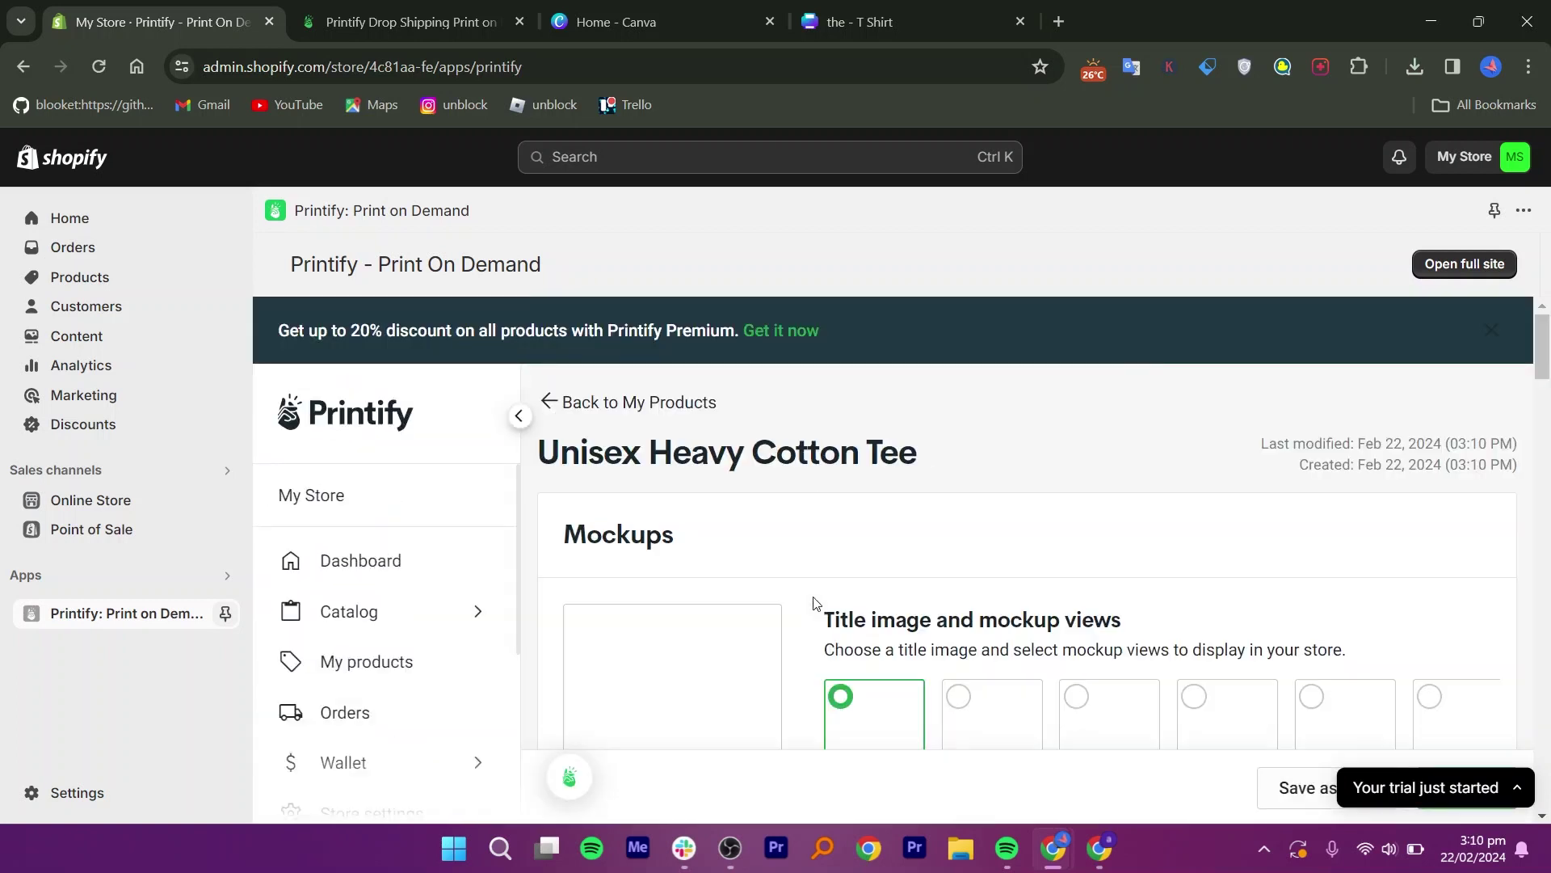
# - Set the retail price of the size S variants to USD 30 in the product's pricing table
pyautogui.scroll(-2, 815, 603)
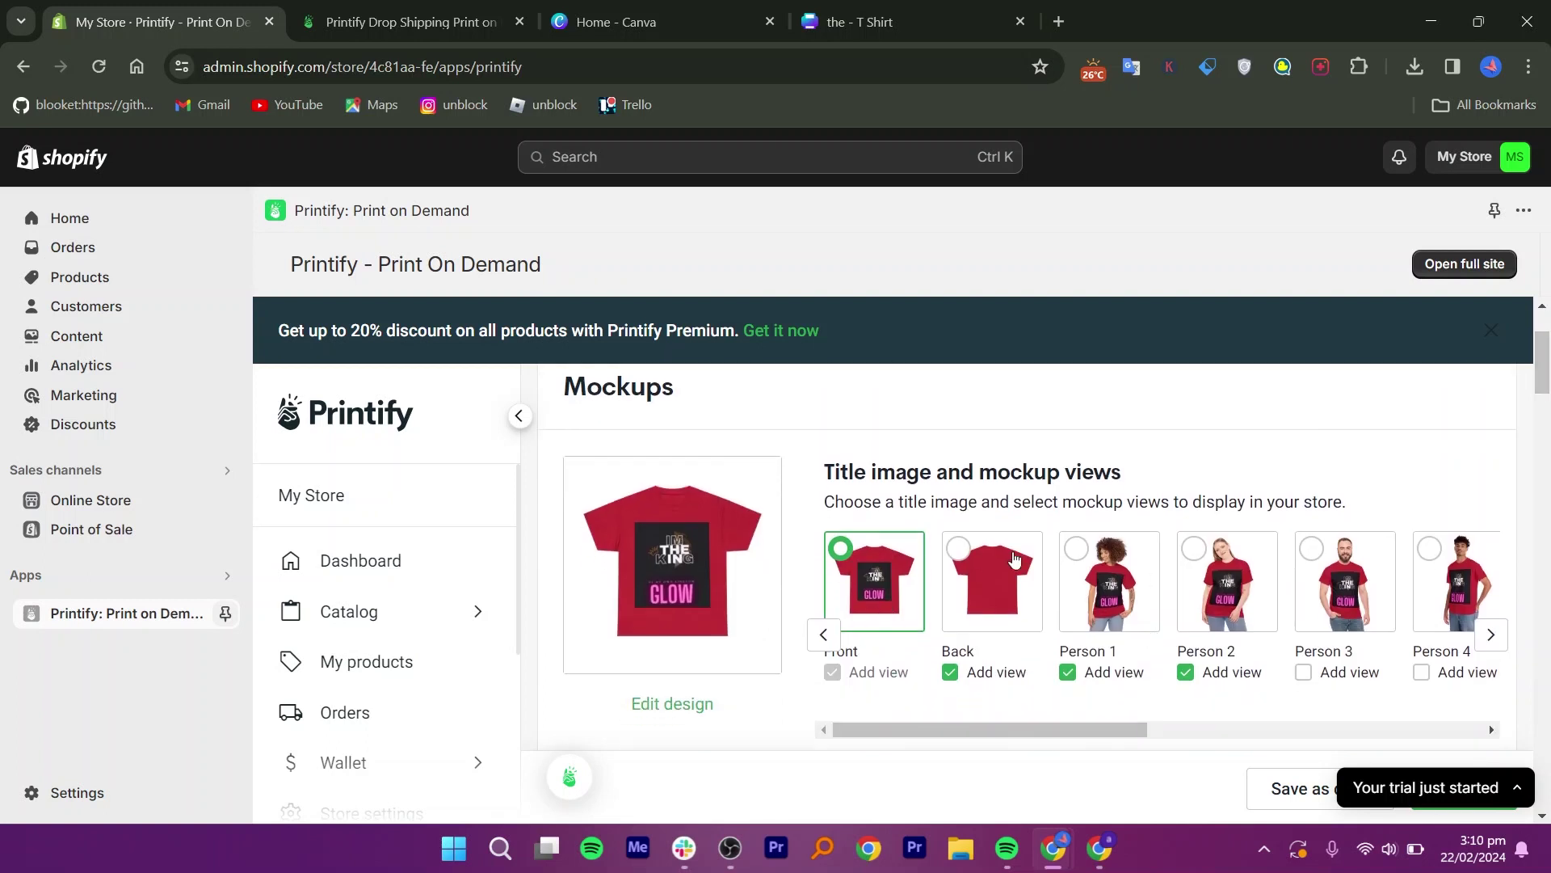
pyautogui.scroll(-10, 1339, 541)
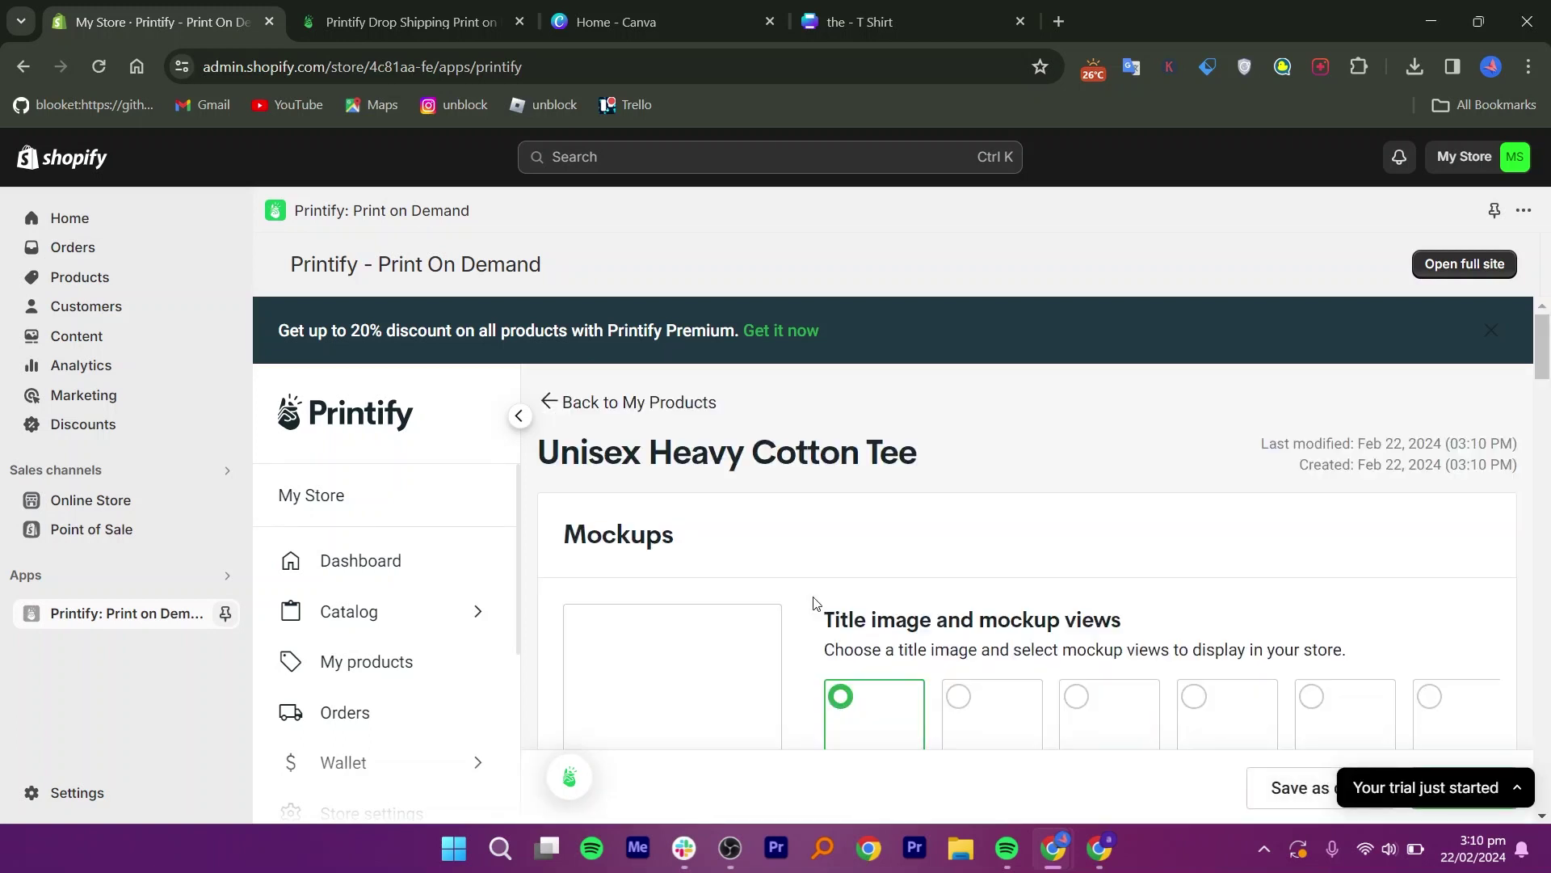
pyautogui.scroll(-5, 731, 649)
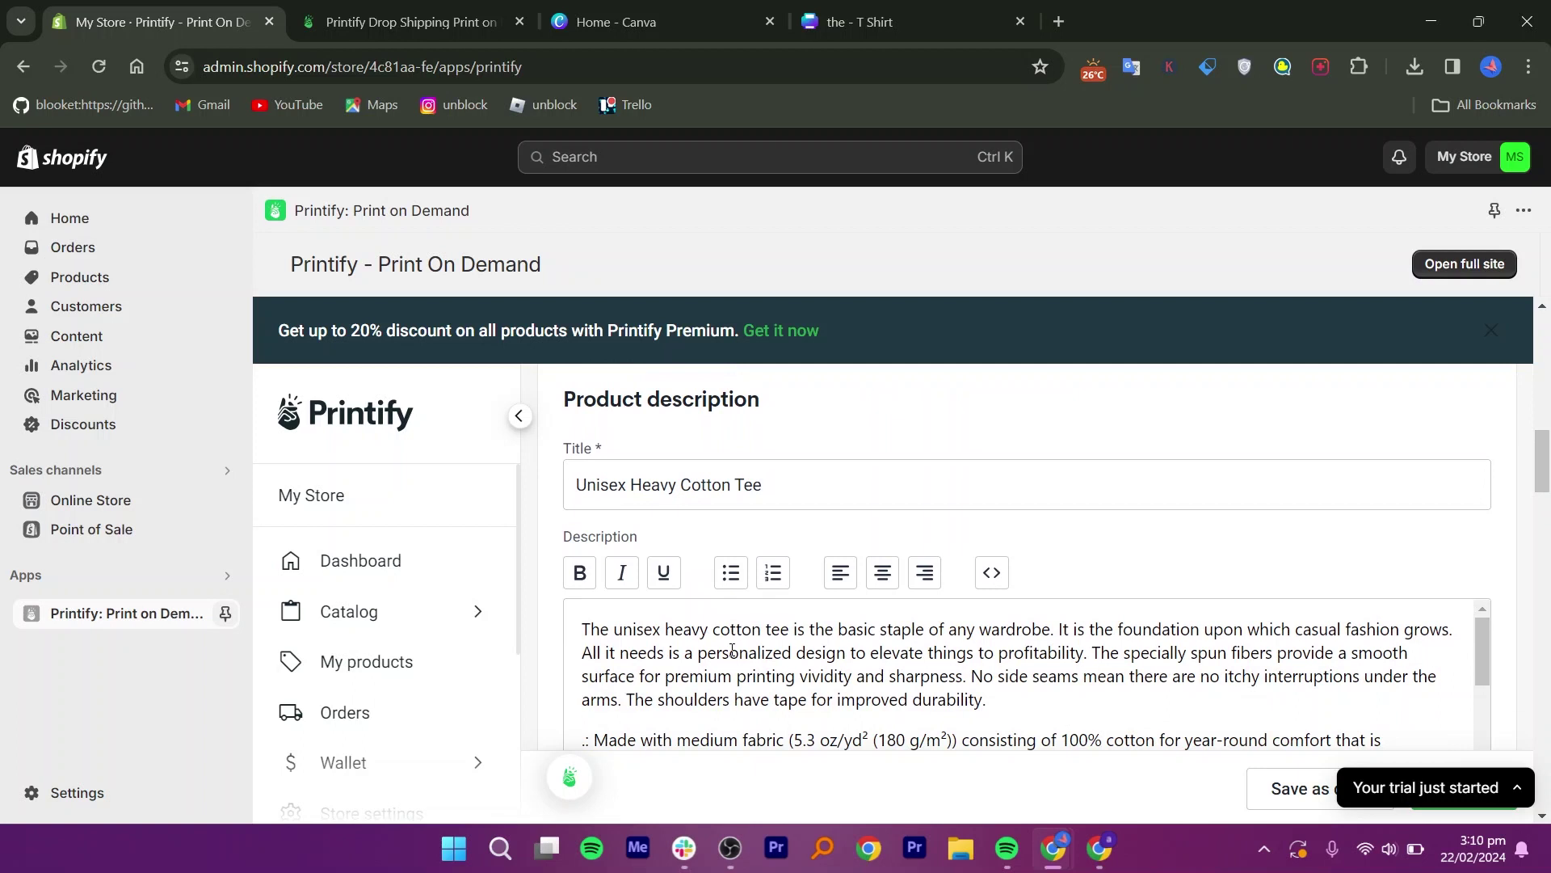
pyautogui.scroll(-10, 602, 673)
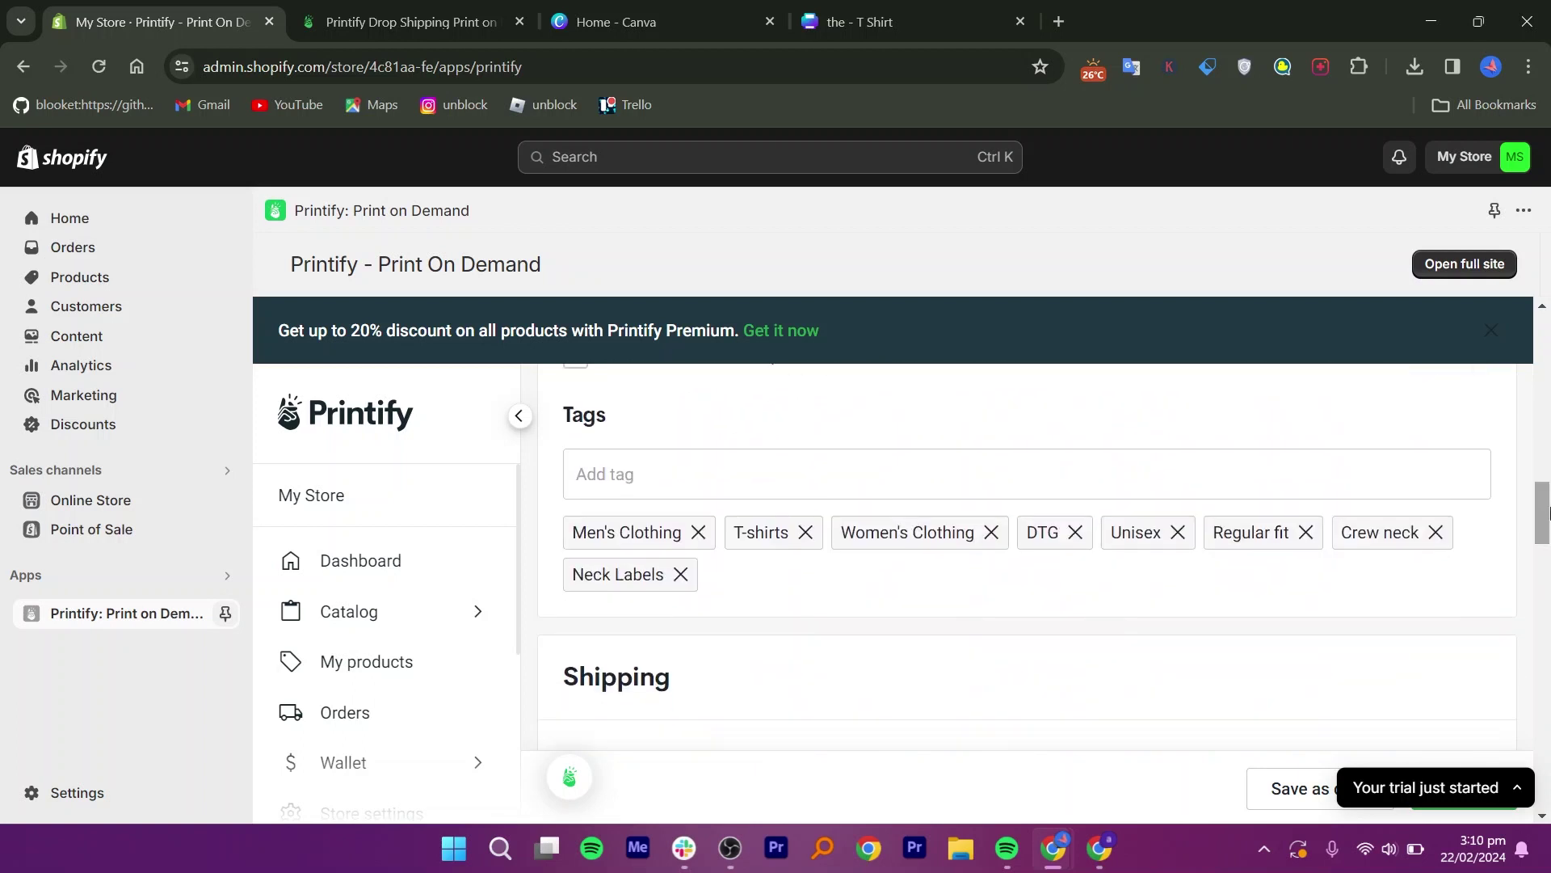
pyautogui.scroll(-5, 929, 524)
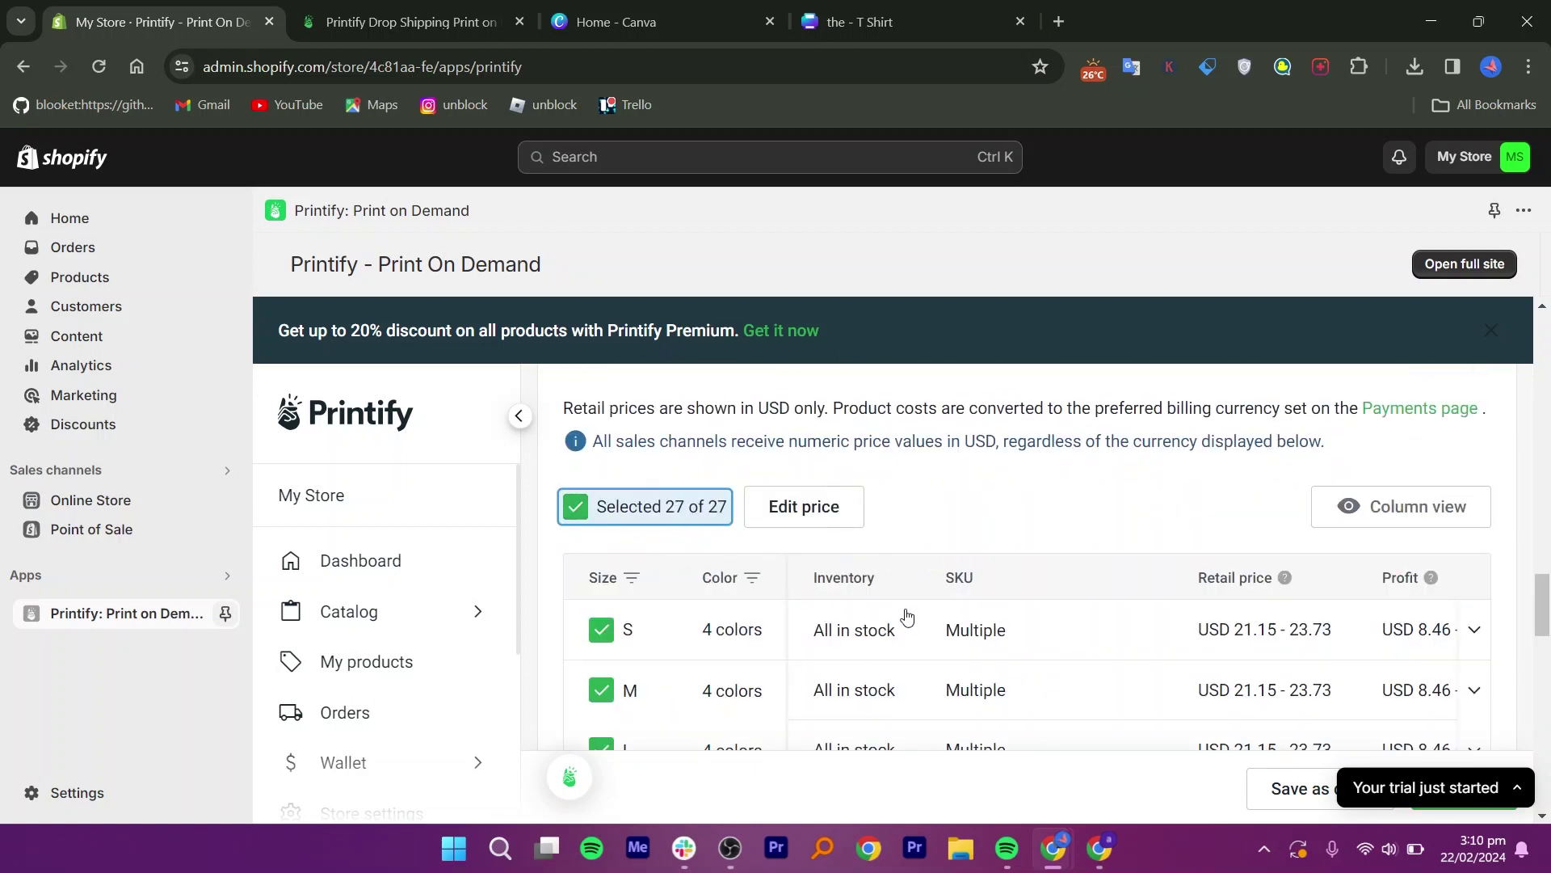
pyautogui.scroll(-2, 1293, 581)
pyautogui.click(1209, 465)
pyautogui.press('BackSpace')
pyautogui.write('3')
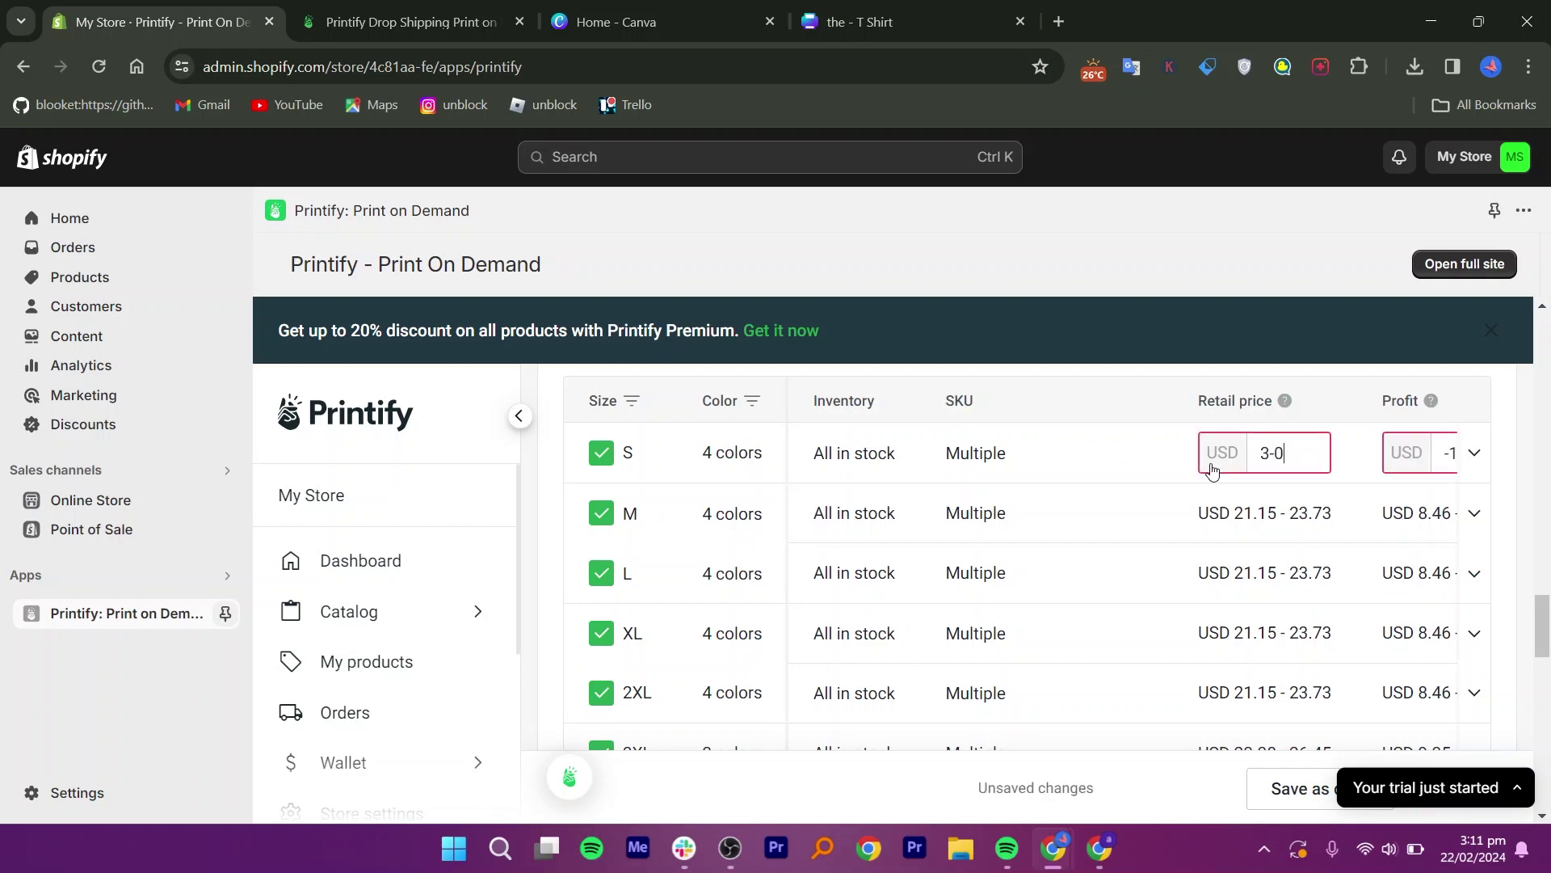
pyautogui.write('0')
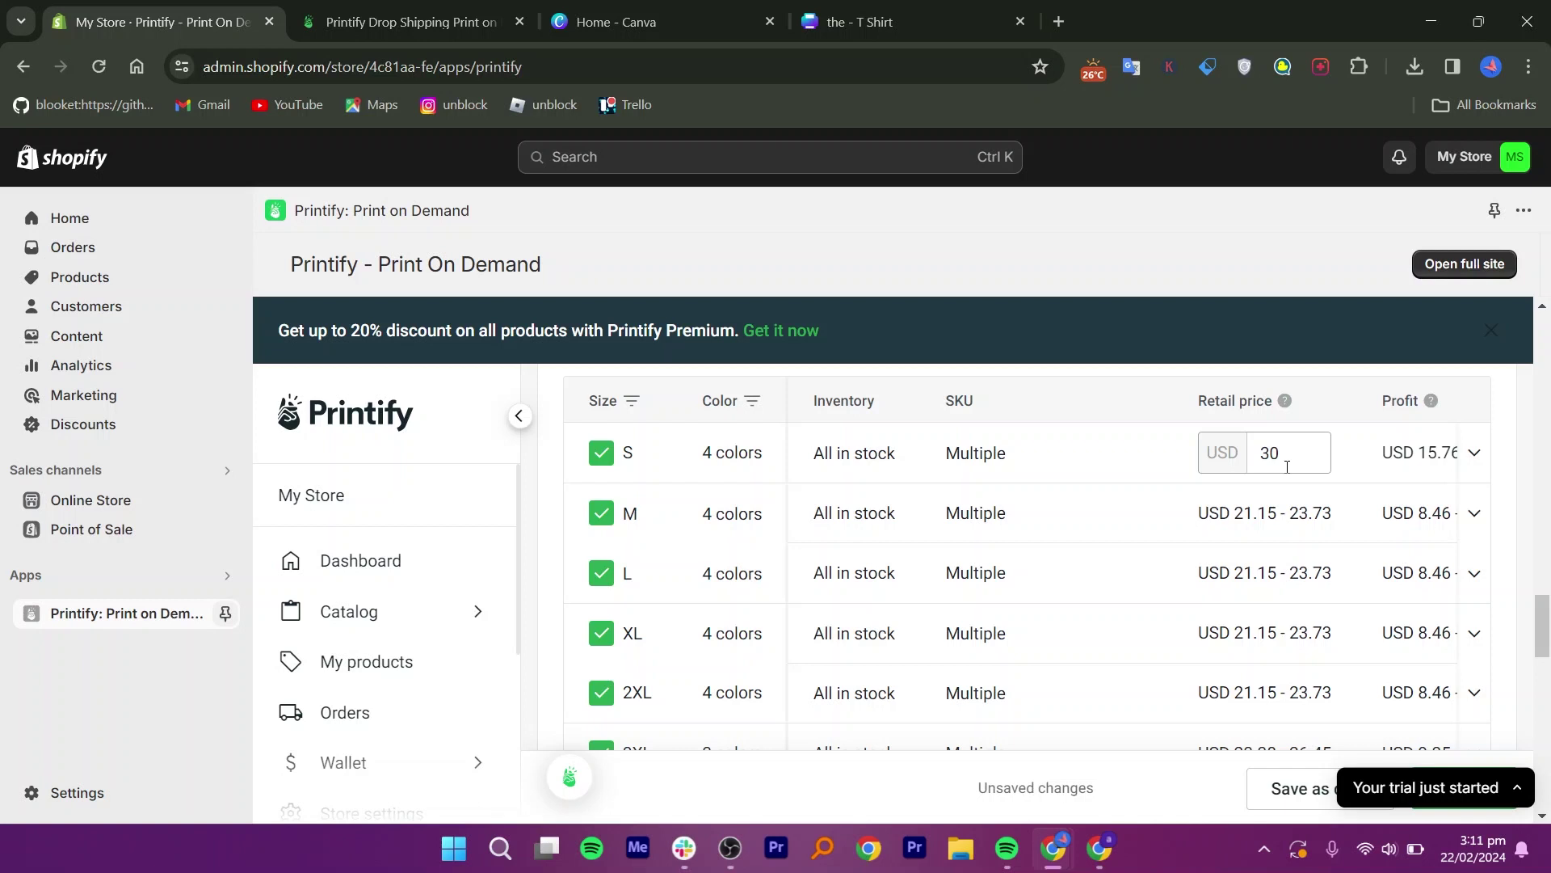
# - Go through the product visibility and Shopify collections settings and save the T-shirt product as a draft
pyautogui.moveTo(1543, 624); pyautogui.dragTo(1545, 668)
pyautogui.scroll(-5, 781, 612)
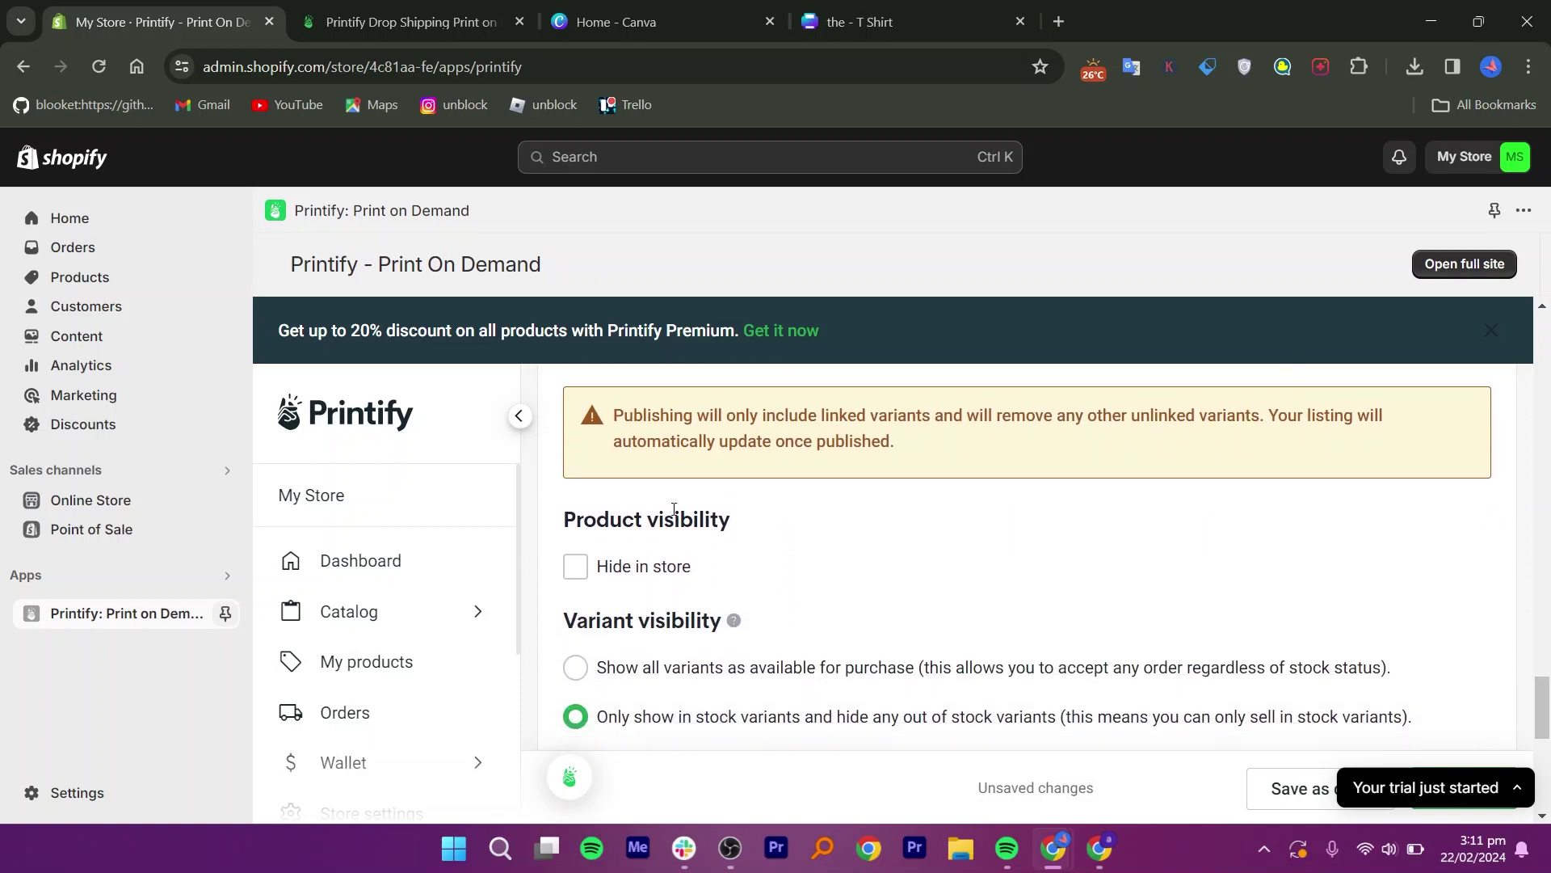
pyautogui.scroll(-5, 613, 616)
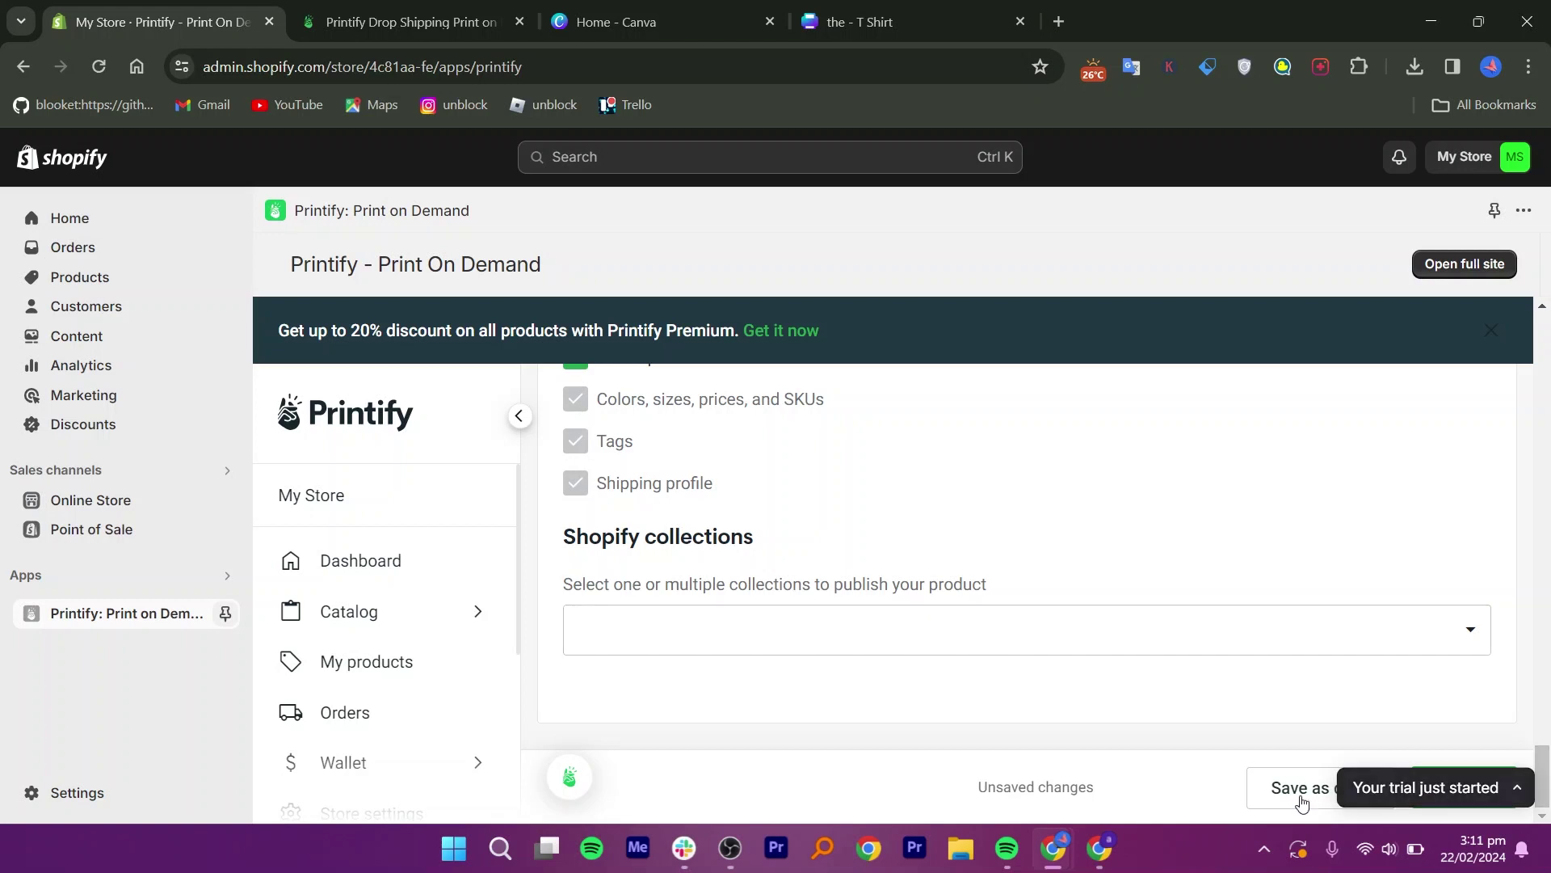
pyautogui.click(1499, 788)
pyautogui.click(1501, 647)
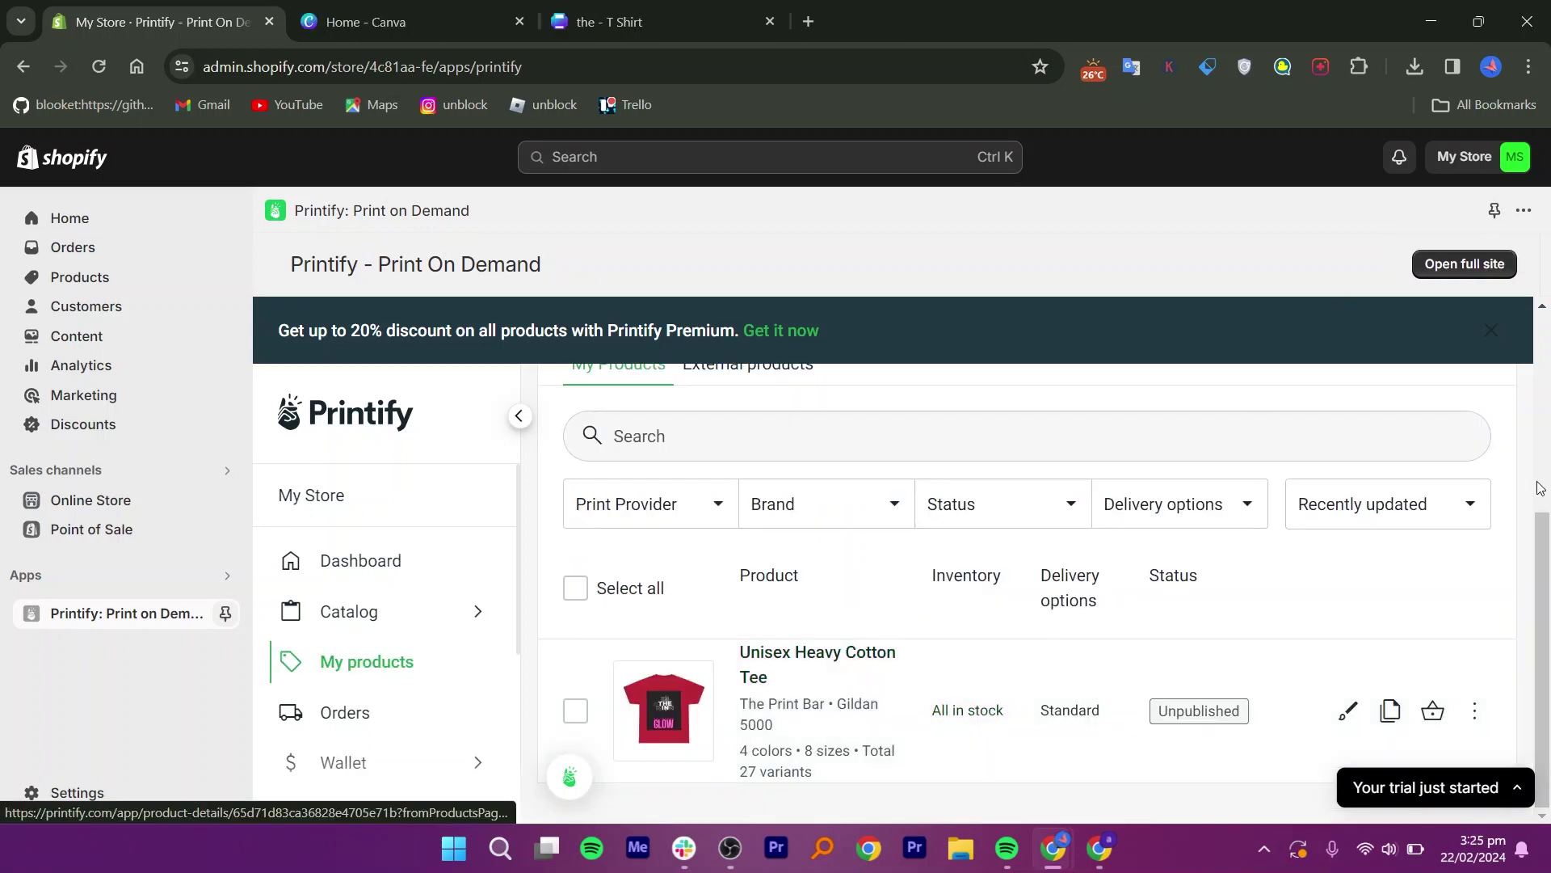
# - View the store's Products section and its blank new-product form, and return to the Shopify home page
pyautogui.scroll(4, 1548, 562)
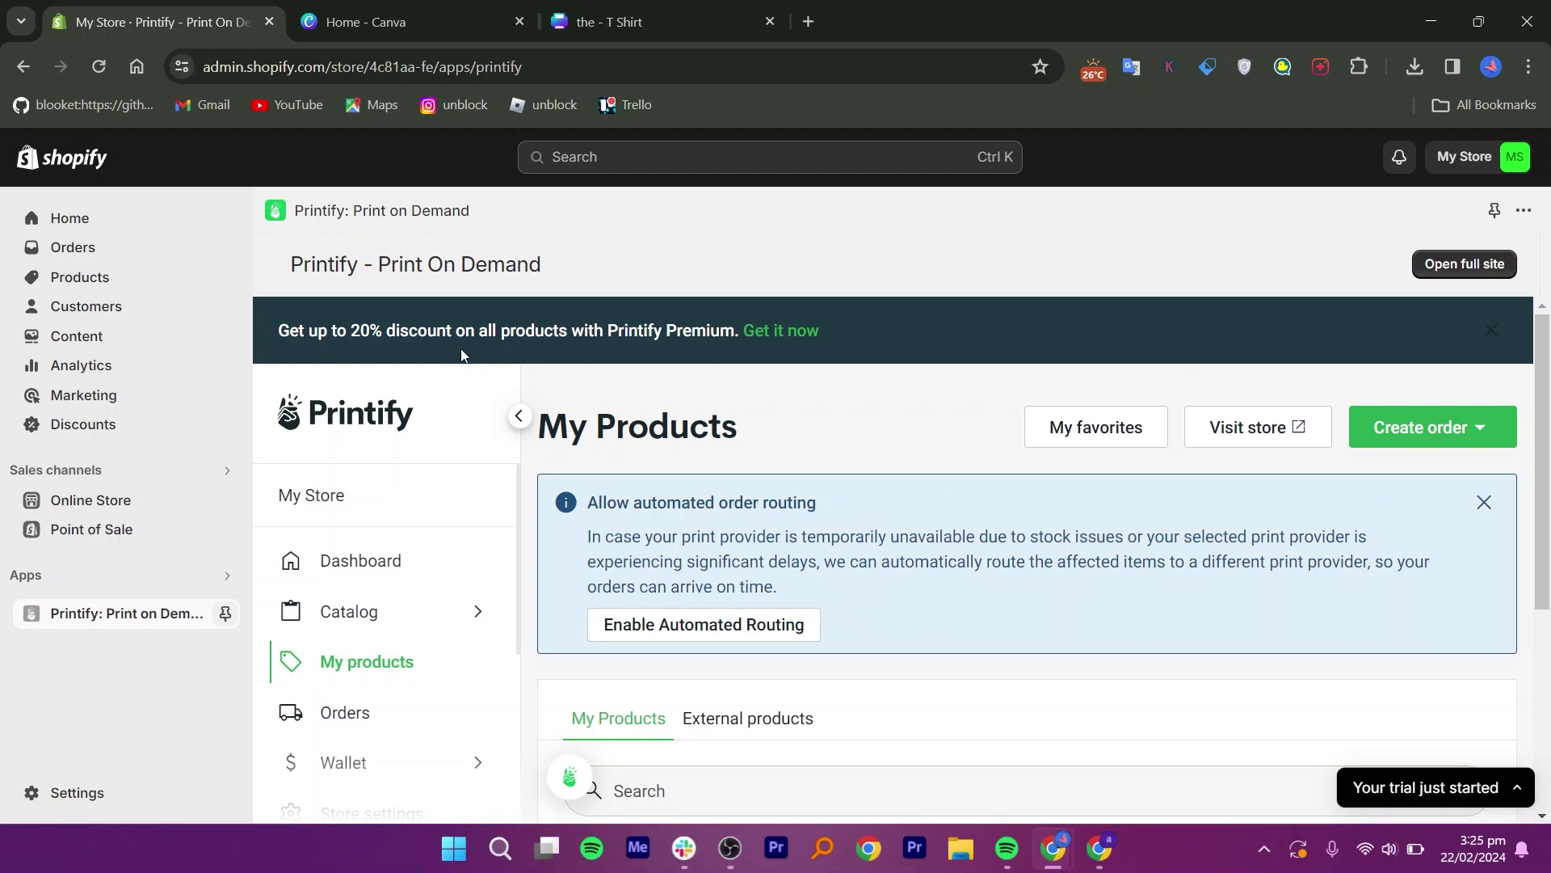
pyautogui.click(67, 284)
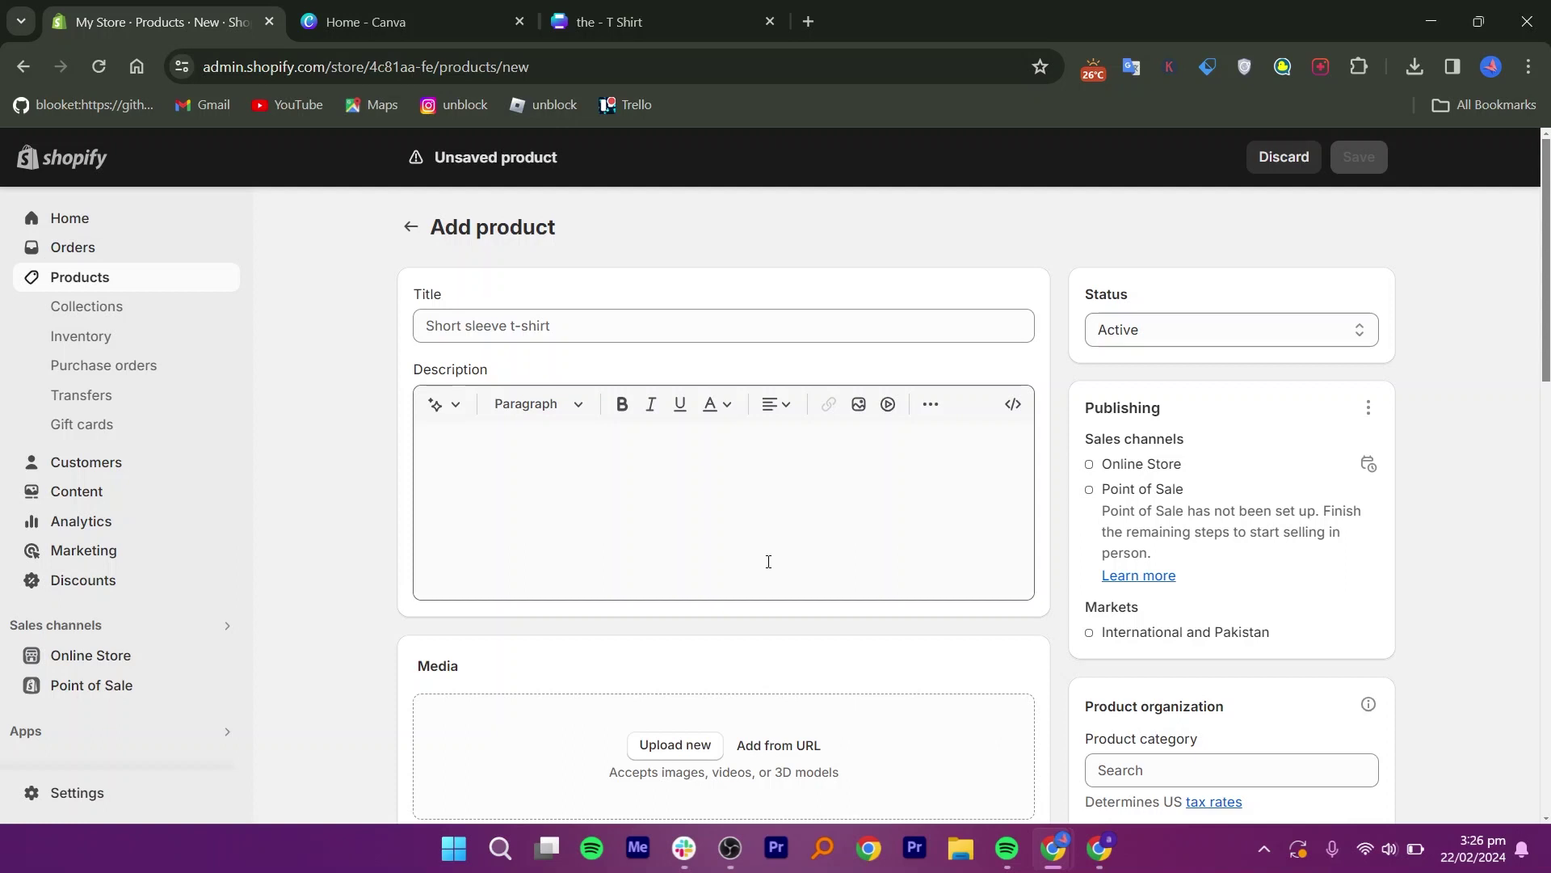
pyautogui.click(131, 231)
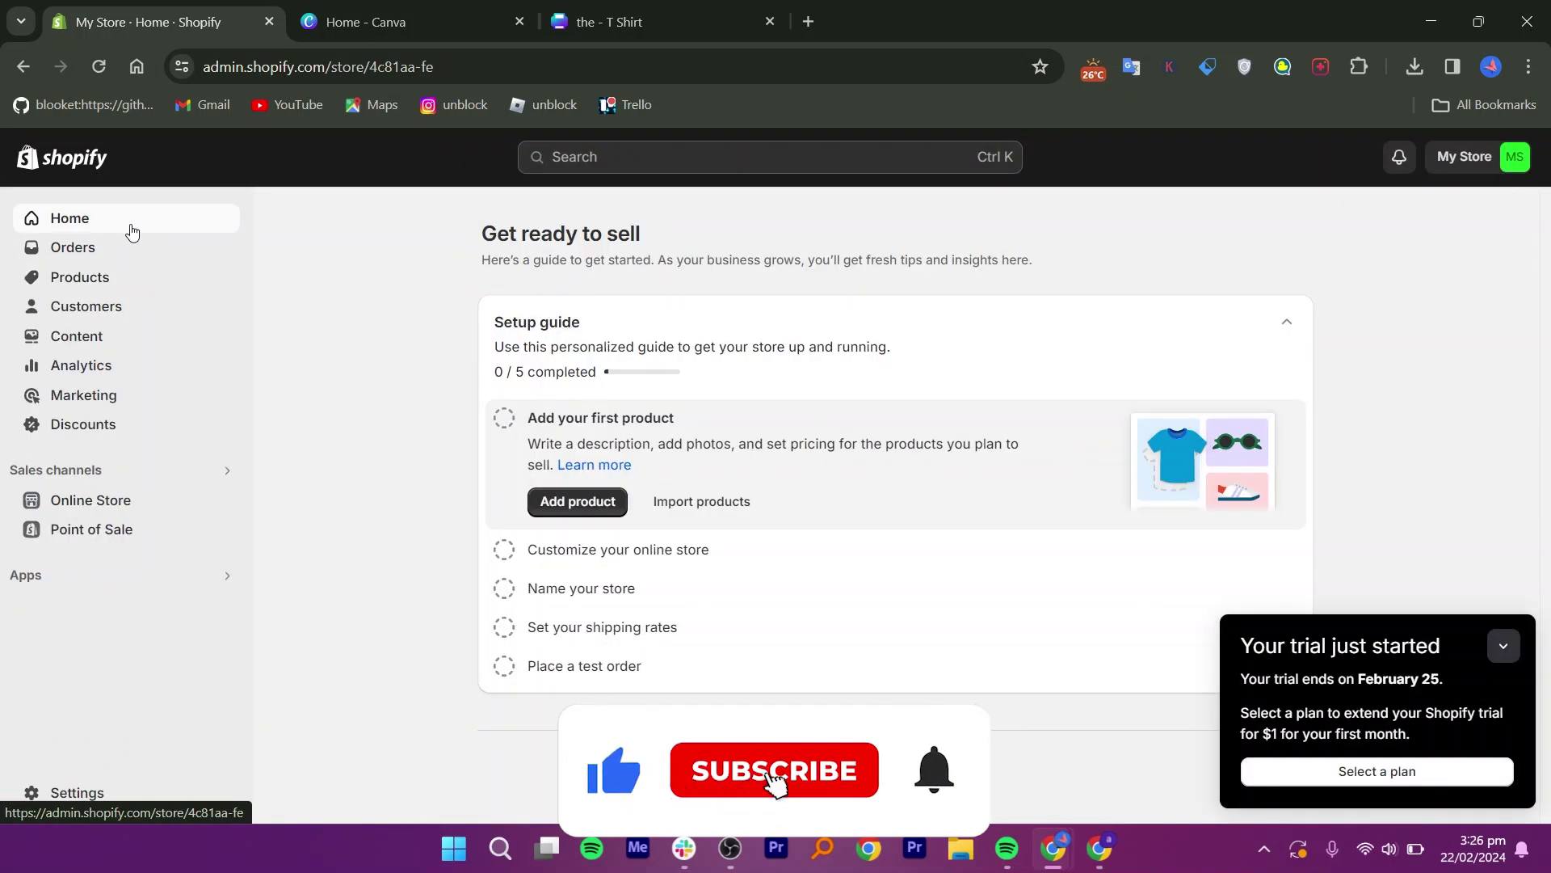